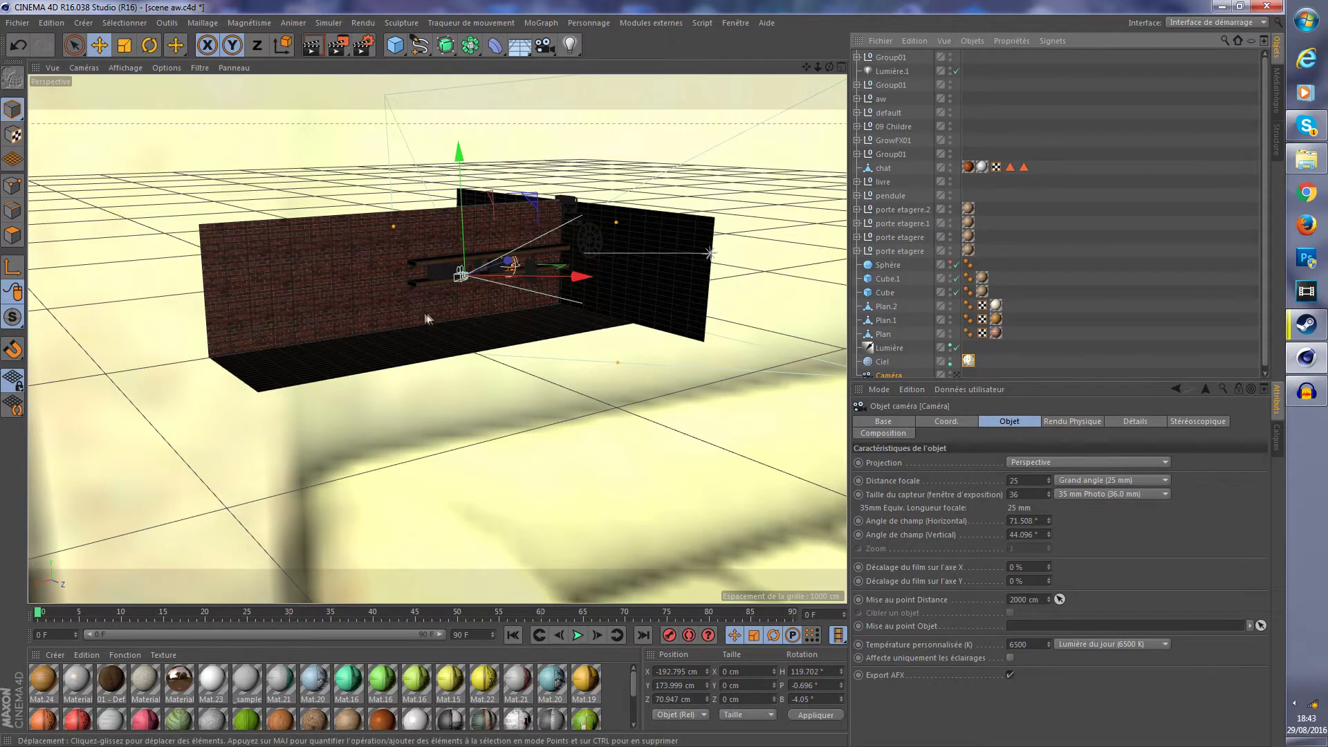
- Examine the room's brick wall, dark side wall, floor, shelves and camera placement from several angles
scroll(389, 345, up, 5)
scroll(652, 306, down, 5)
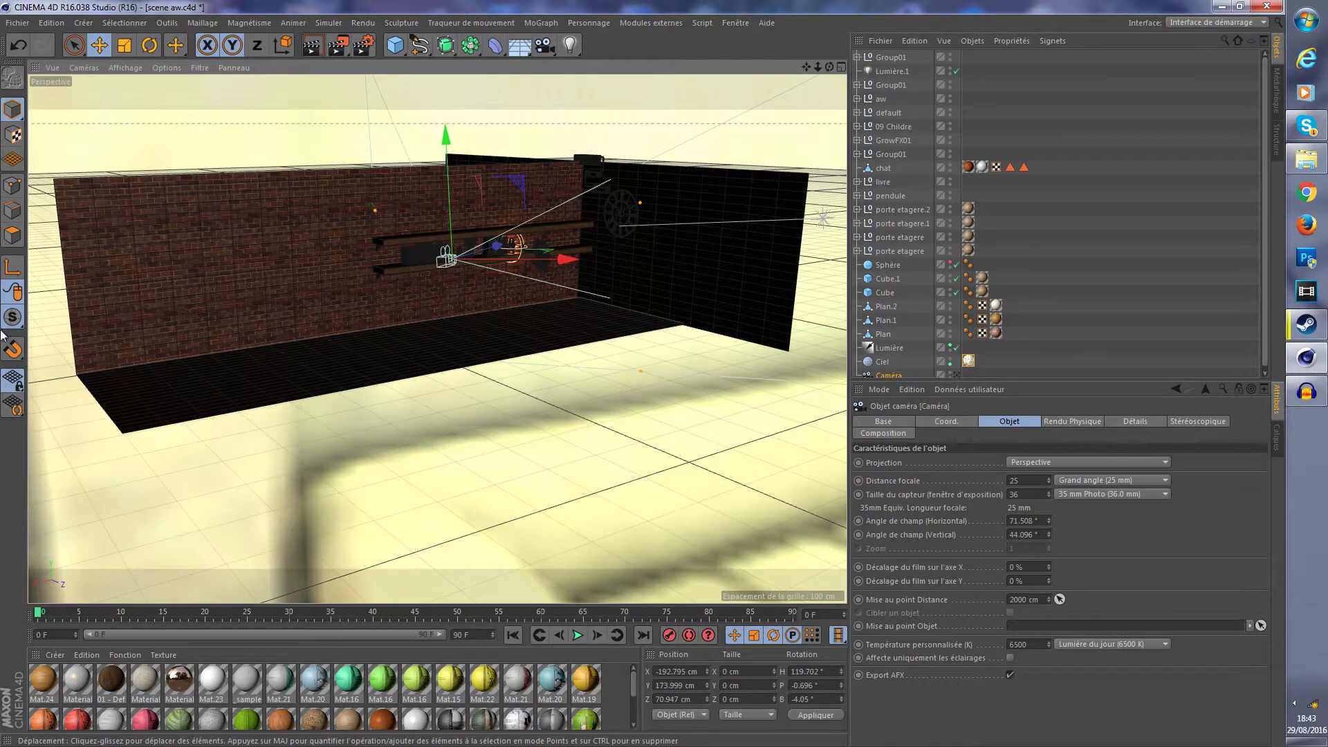
scroll(249, 347, up, 5)
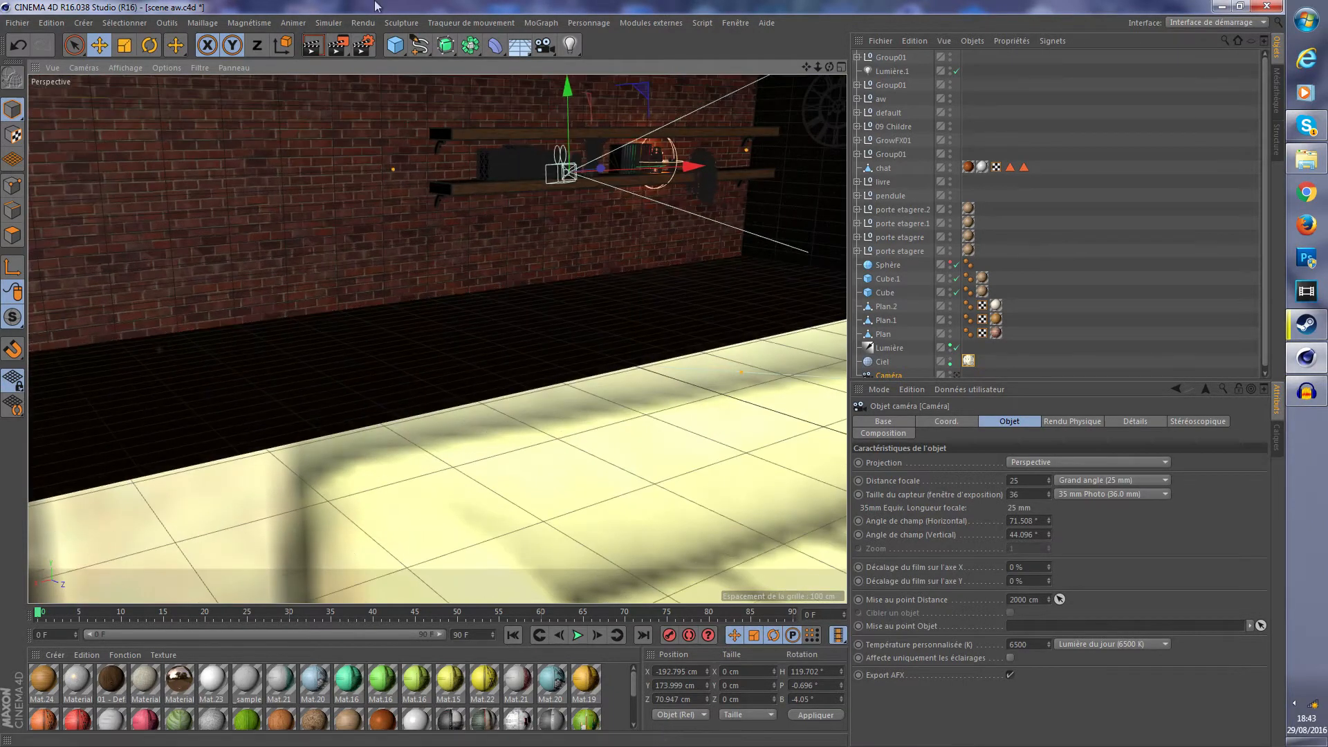
scroll(366, 138, down, 5)
drag(806, 66, 525, 274)
scroll(524, 274, up, 4)
scroll(503, 408, down, 3)
scroll(513, 425, down, 1)
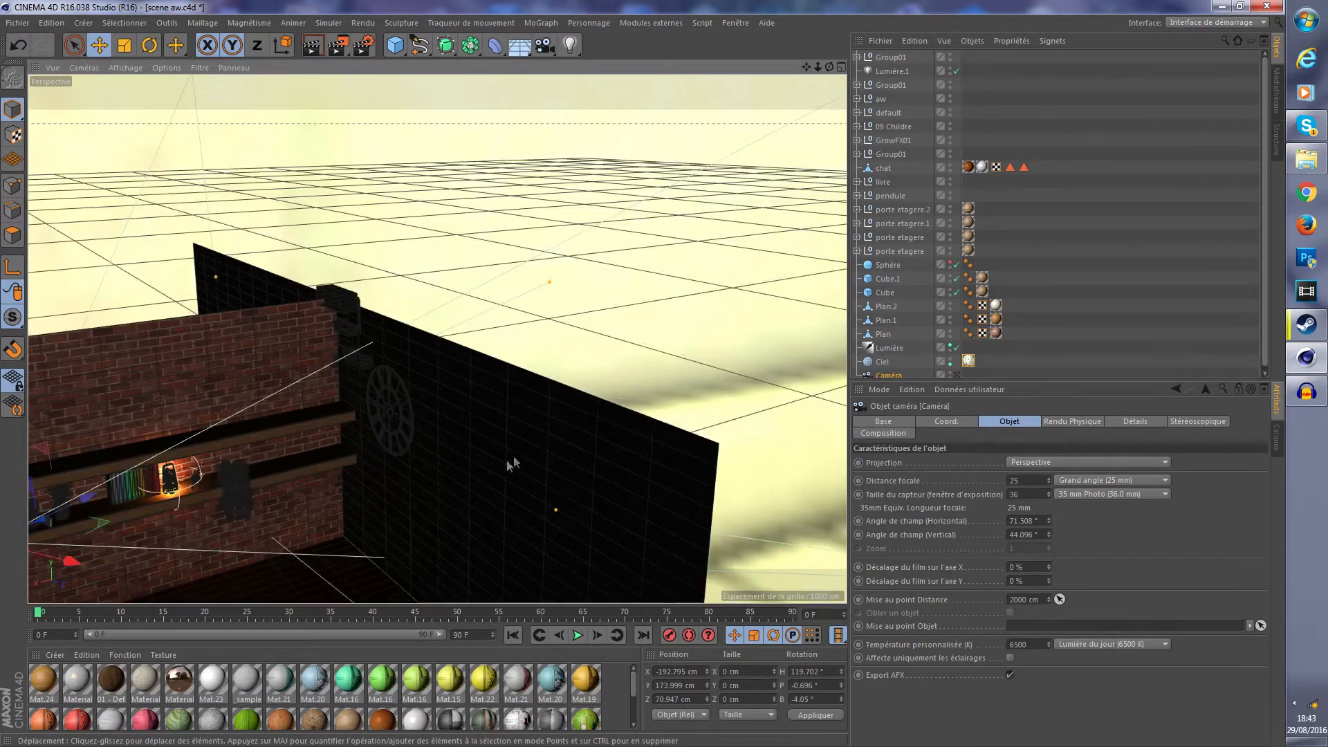
scroll(375, 358, down, 4)
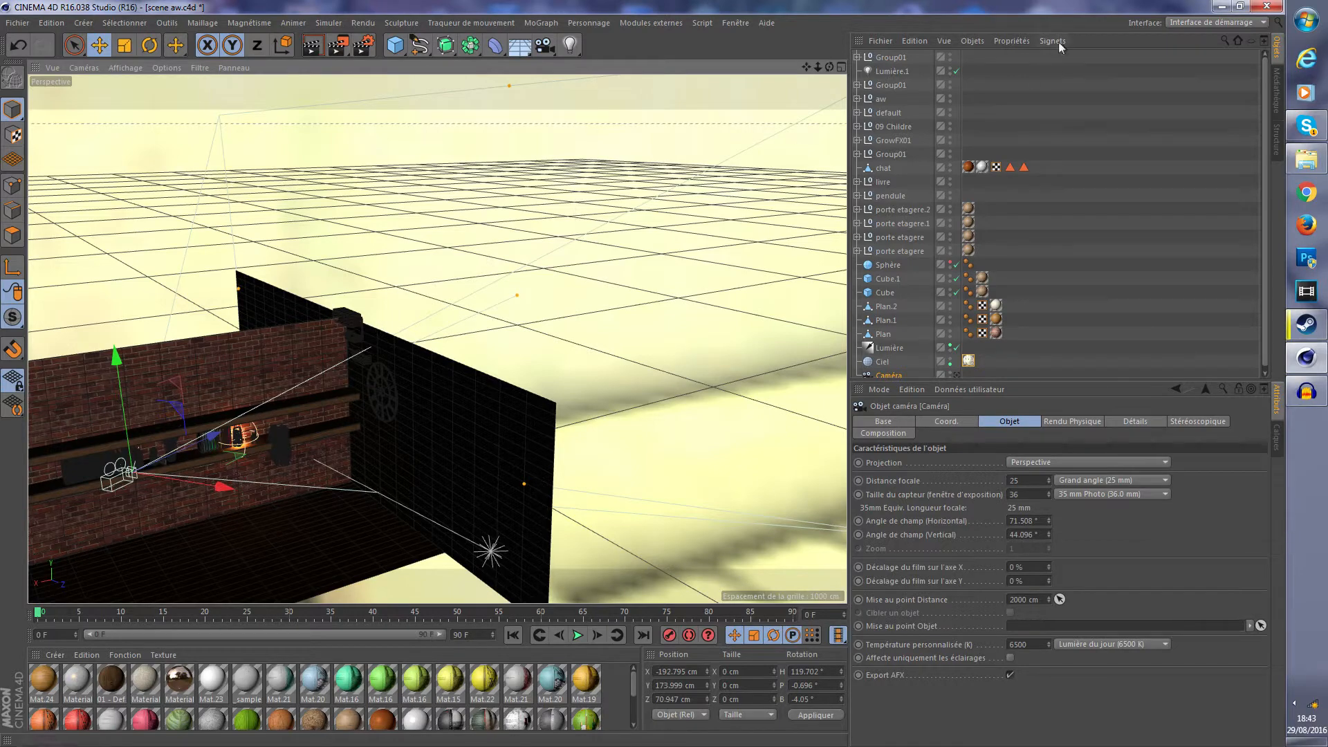
drag(806, 67, 745, 12)
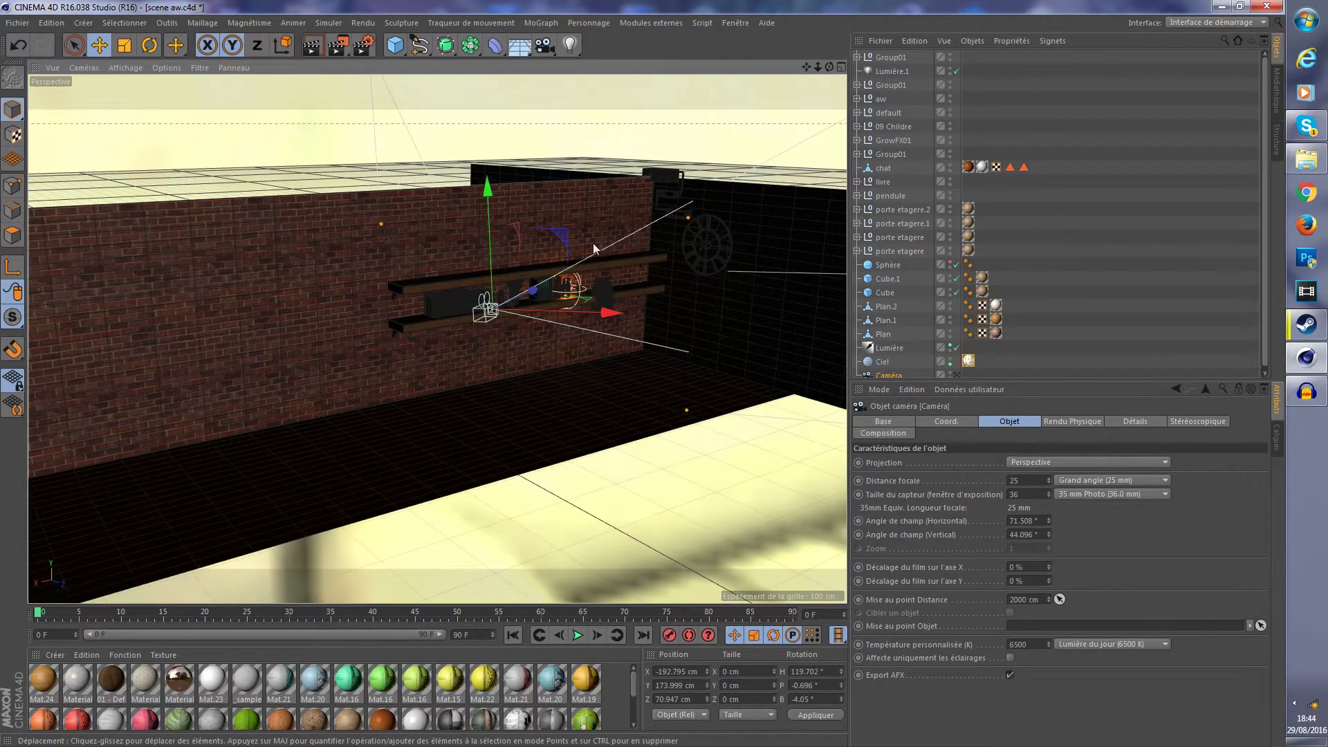
scroll(593, 248, up, 3)
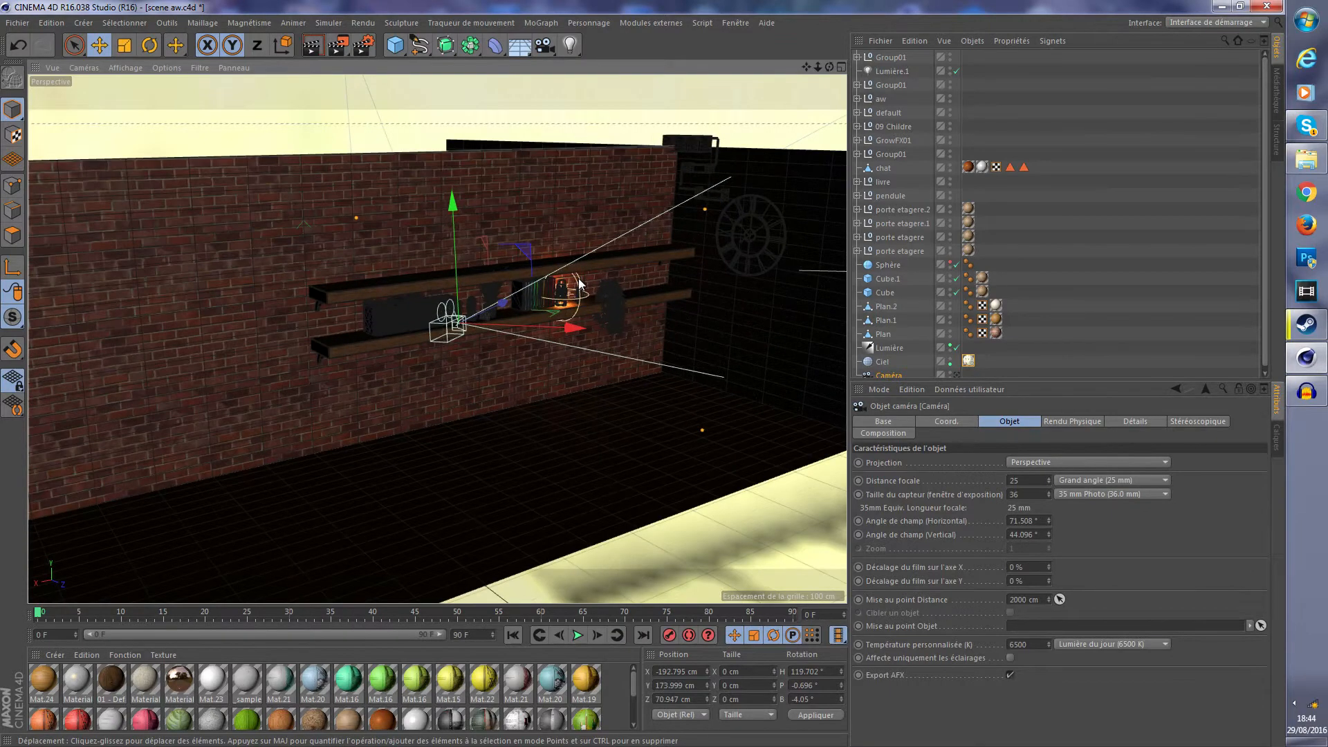
scroll(582, 284, up, 3)
scroll(587, 290, down, 3)
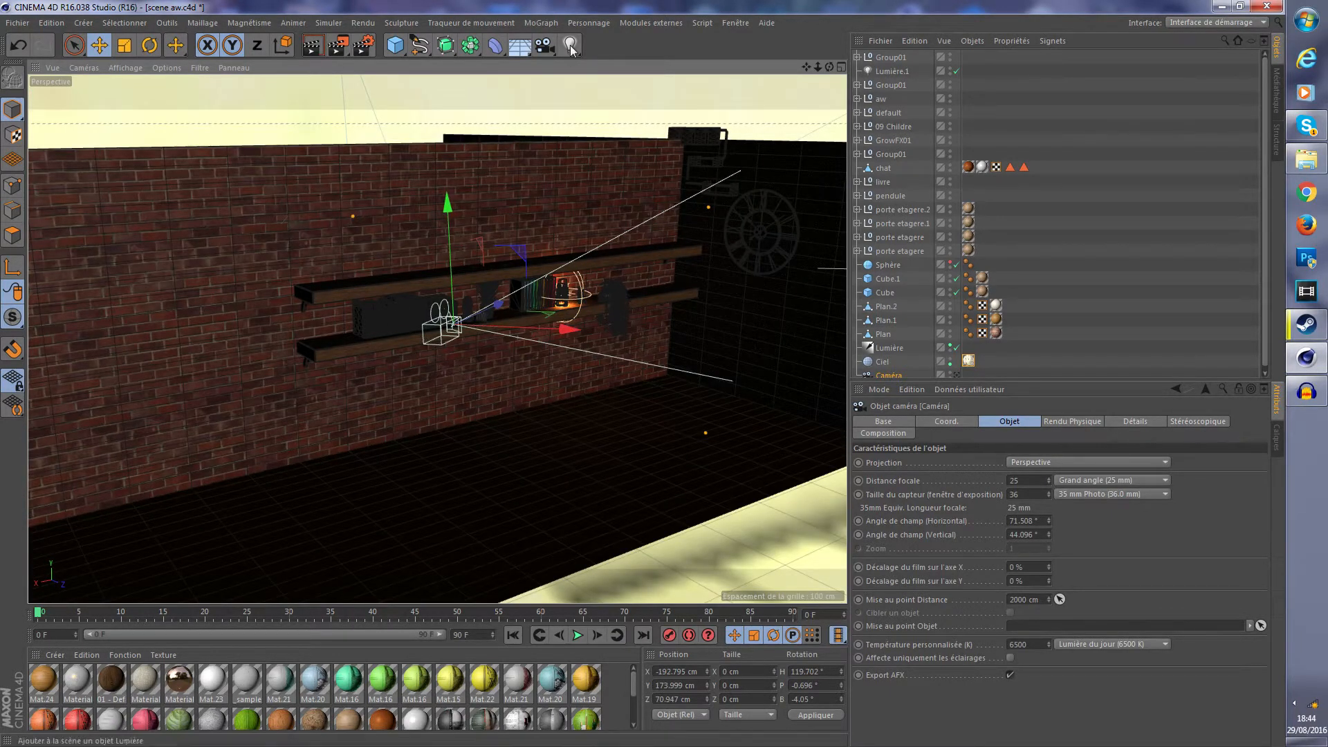
- Select the Caméra object and show the scene through it in the viewport
click(899, 372)
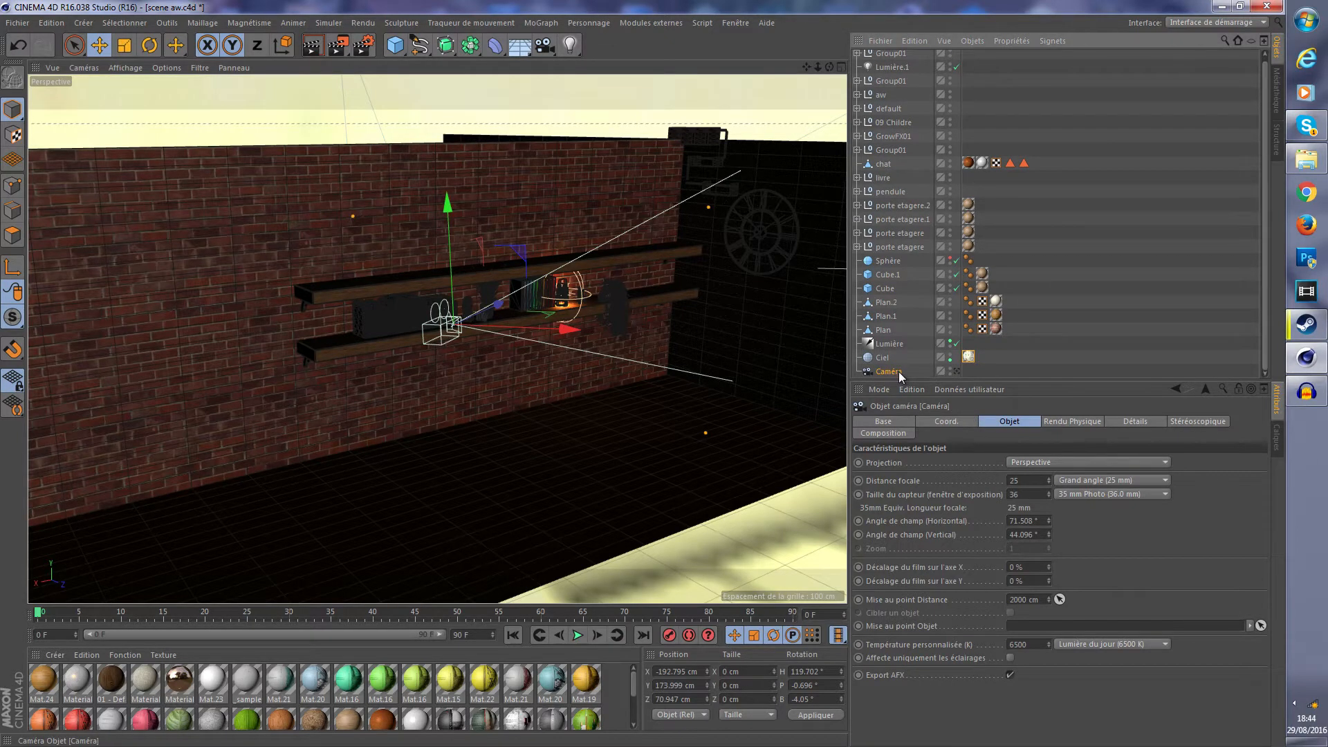
click(963, 371)
click(957, 371)
click(957, 372)
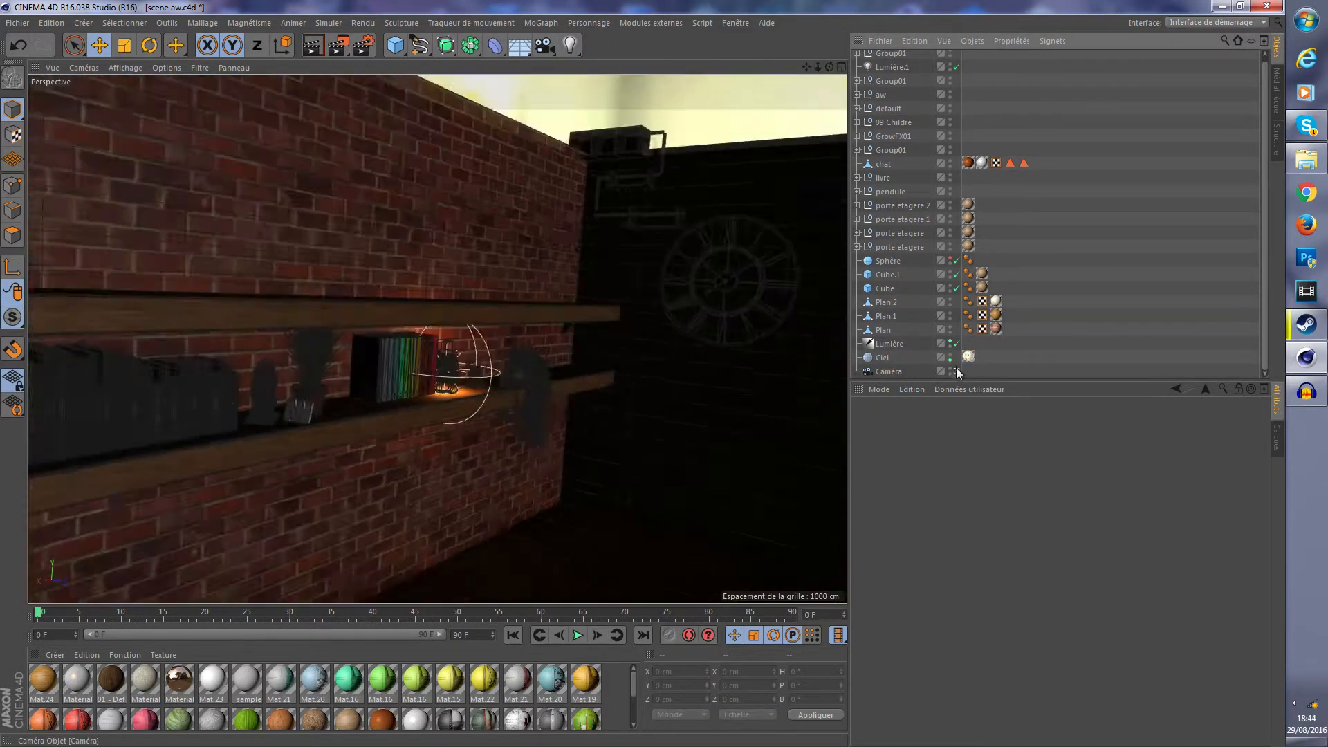
click(893, 372)
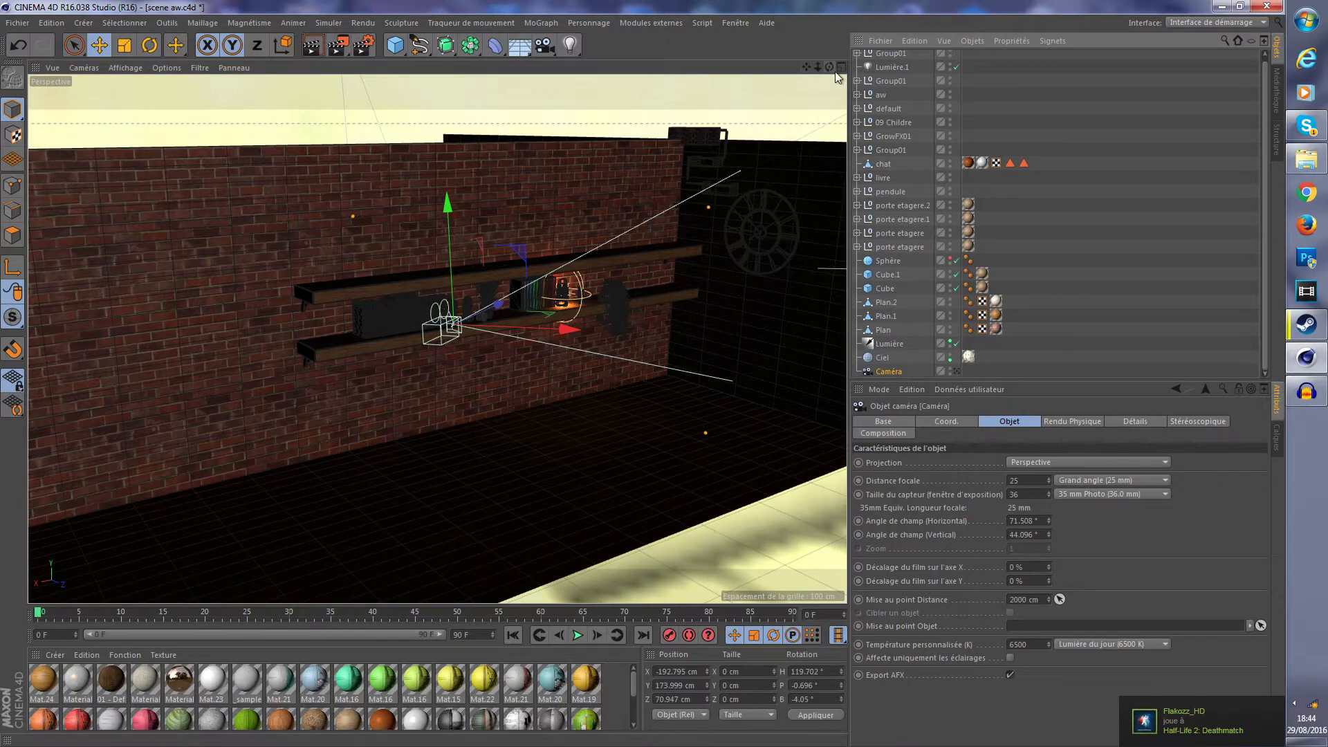
click(958, 371)
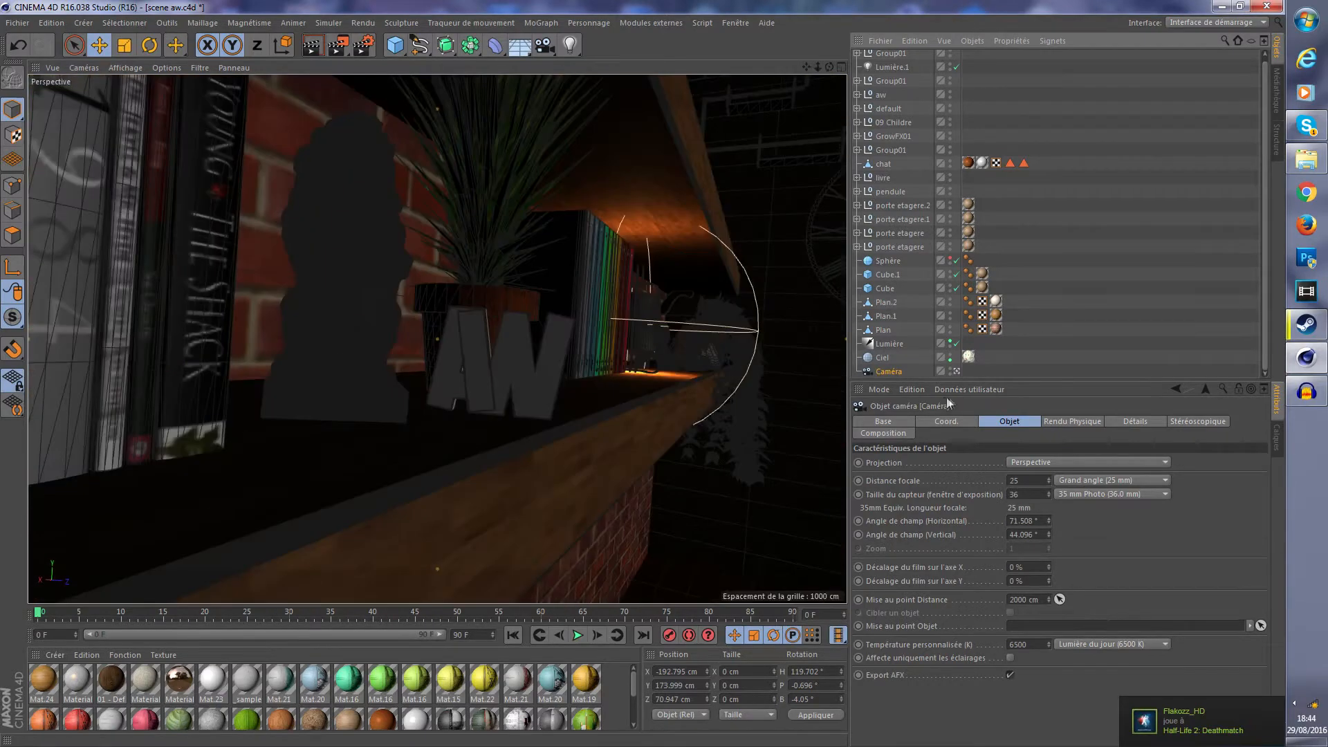
- Try the Classique (36 mm) focal length on the camera, and restore Grand angle (25 mm)
click(1102, 483)
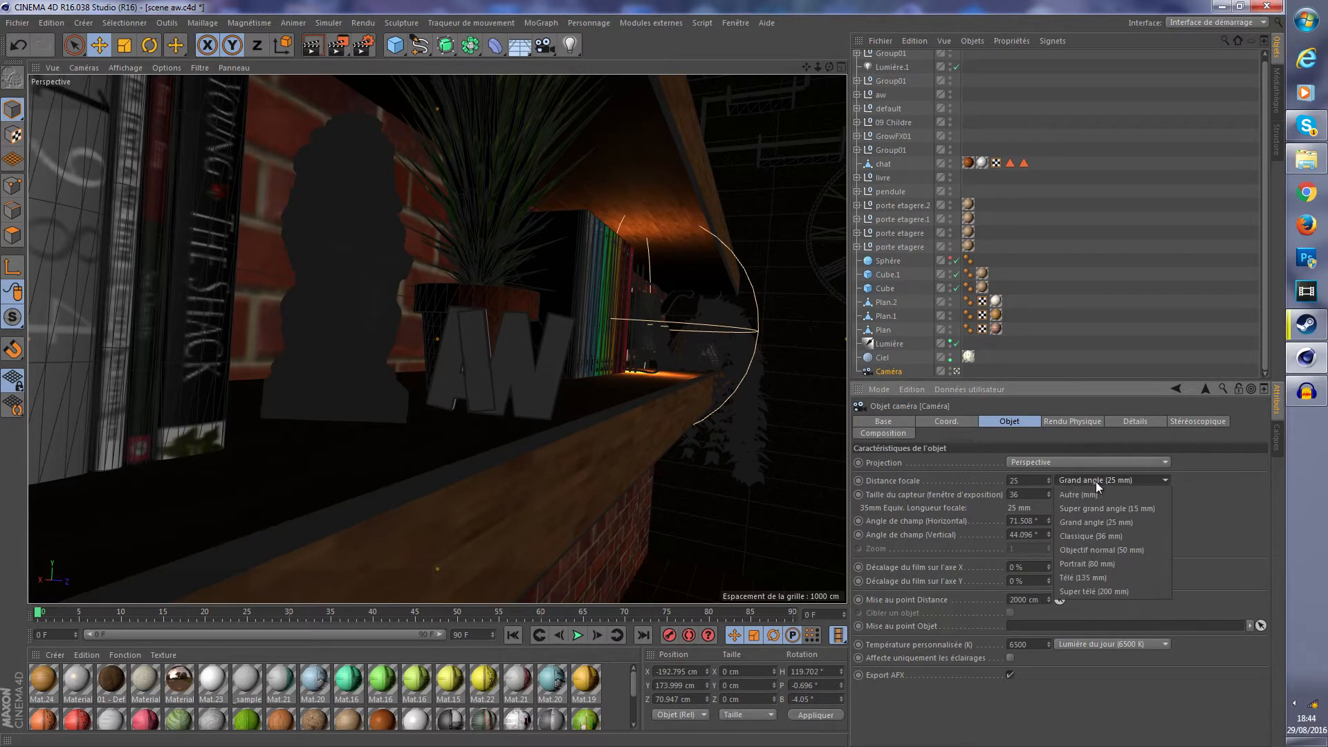
click(1111, 535)
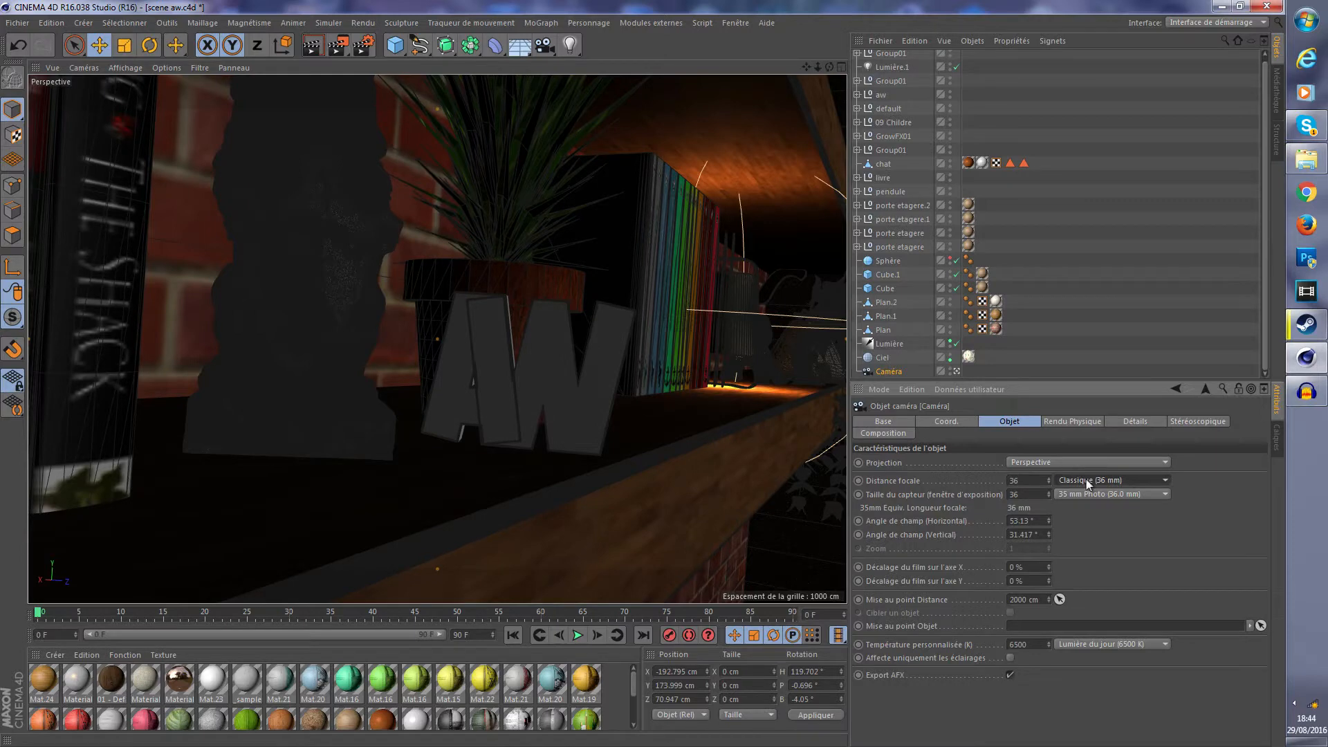
click(1086, 479)
click(1100, 523)
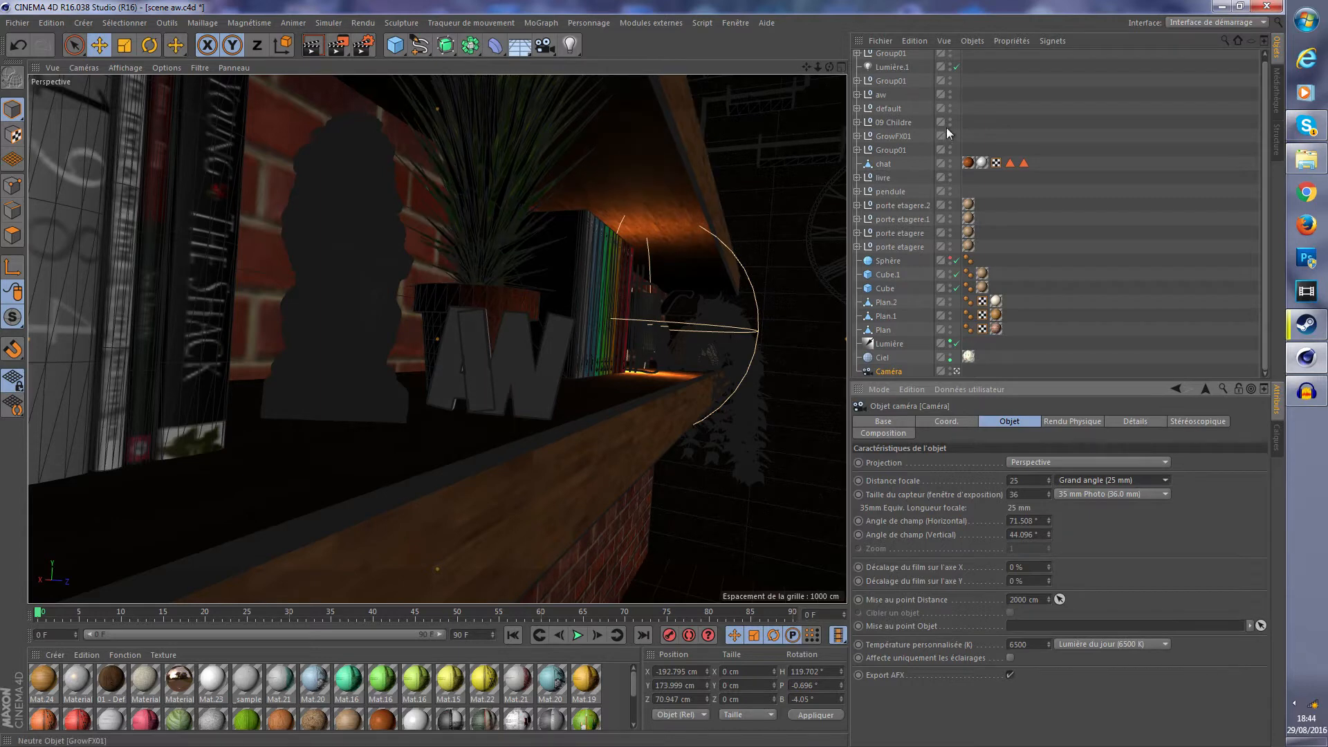
- Leave the camera's view and examine the shelf objects up close, especially the lamp and the cat figurine
click(957, 371)
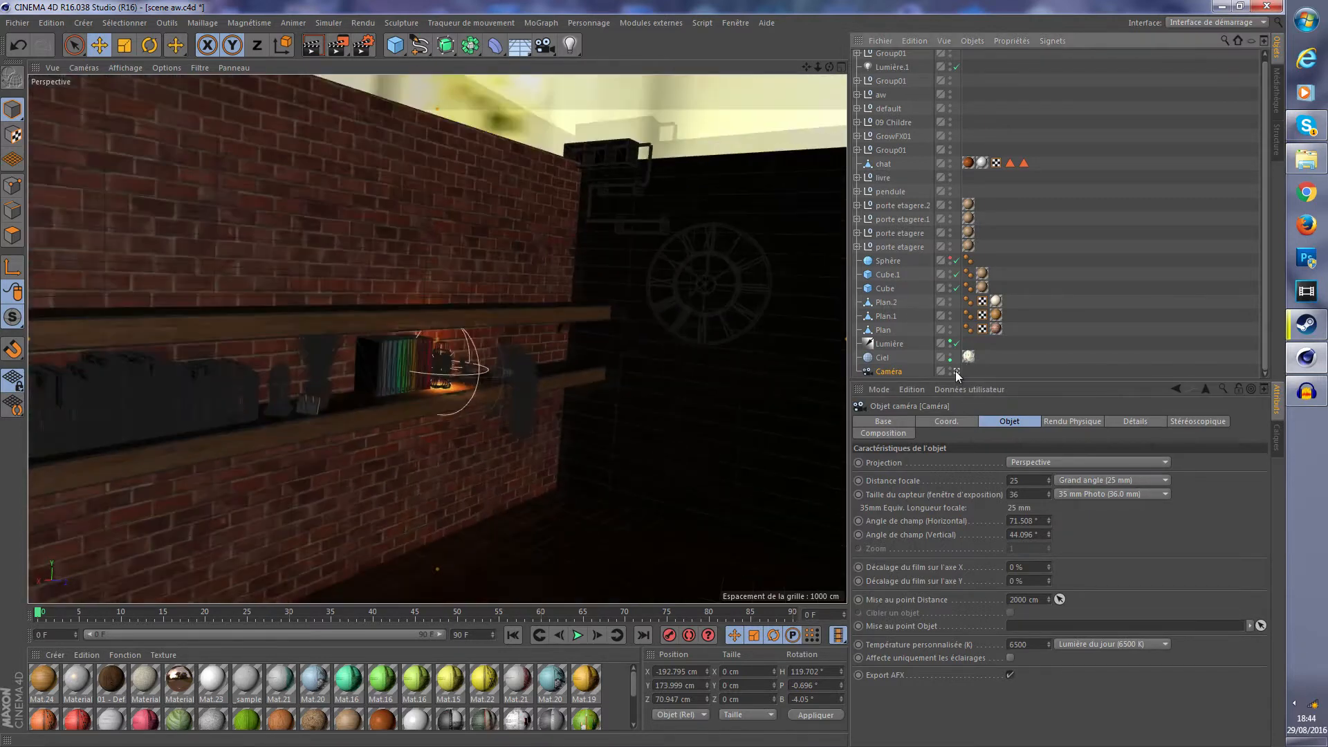
scroll(601, 337, up, 4)
alt+drag(402, 276, 380, 284)
scroll(380, 282, up, 1)
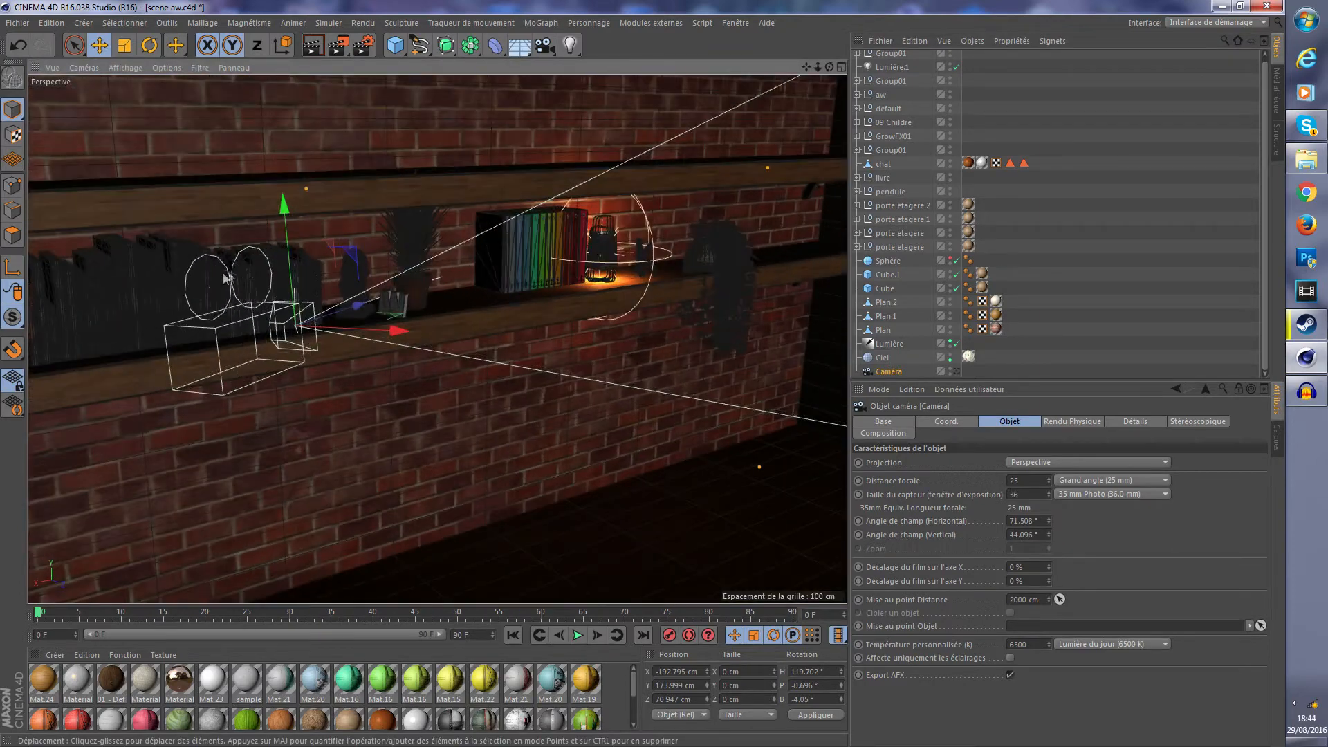
scroll(264, 279, up, 4)
scroll(263, 276, down, 2)
scroll(183, 270, down, 3)
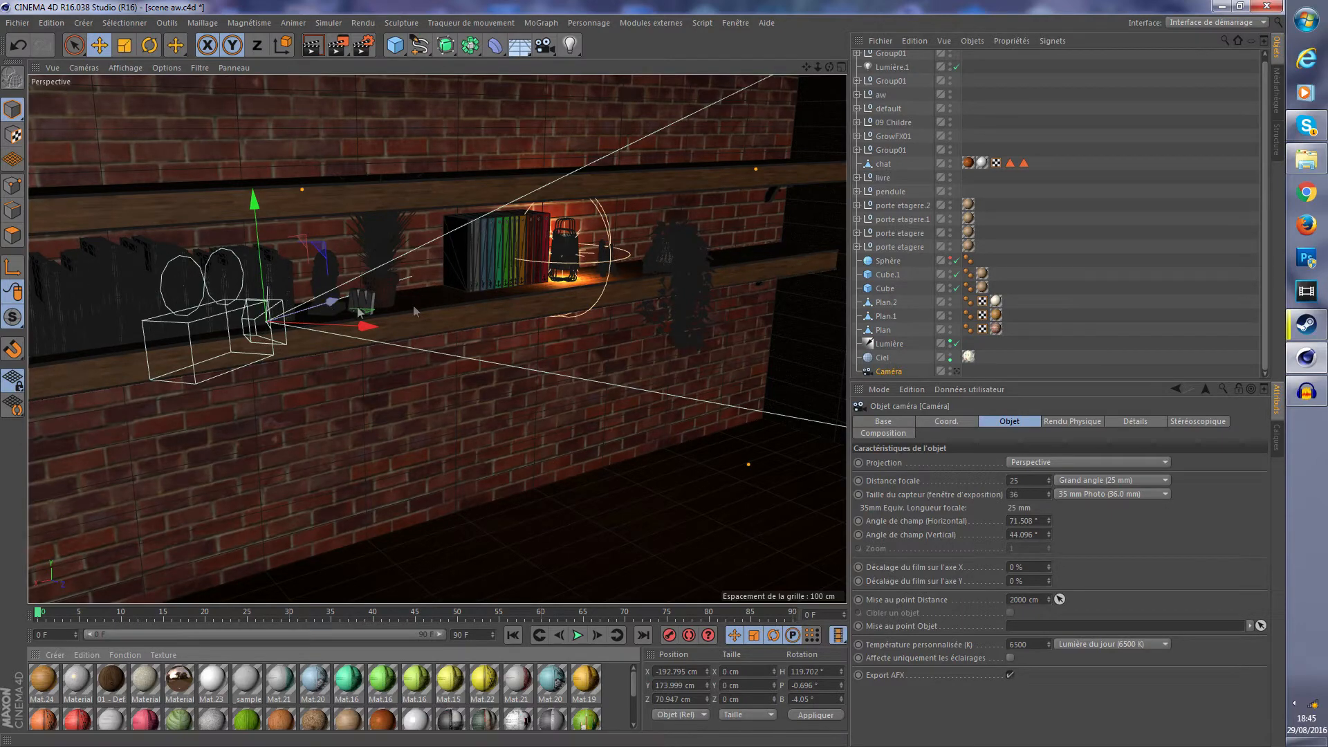
scroll(594, 289, up, 3)
scroll(602, 242, up, 10)
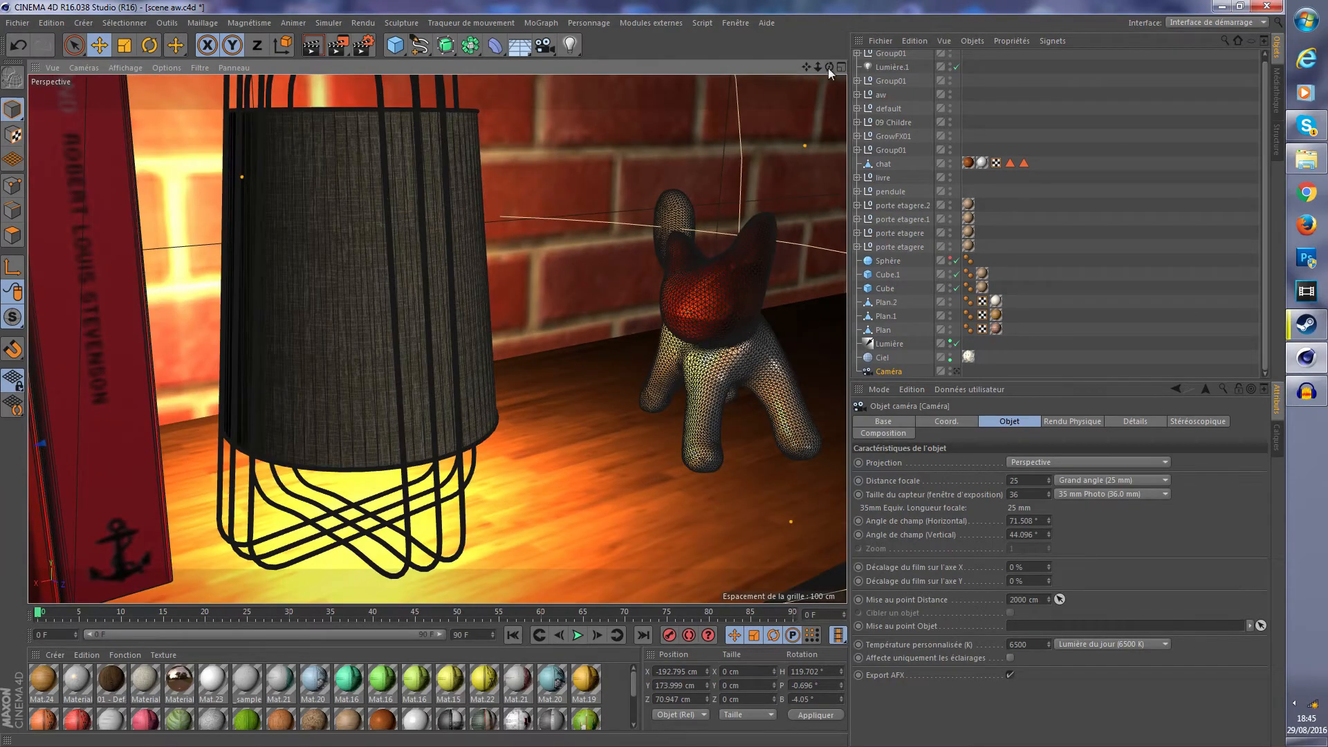
drag(808, 69, 811, 107)
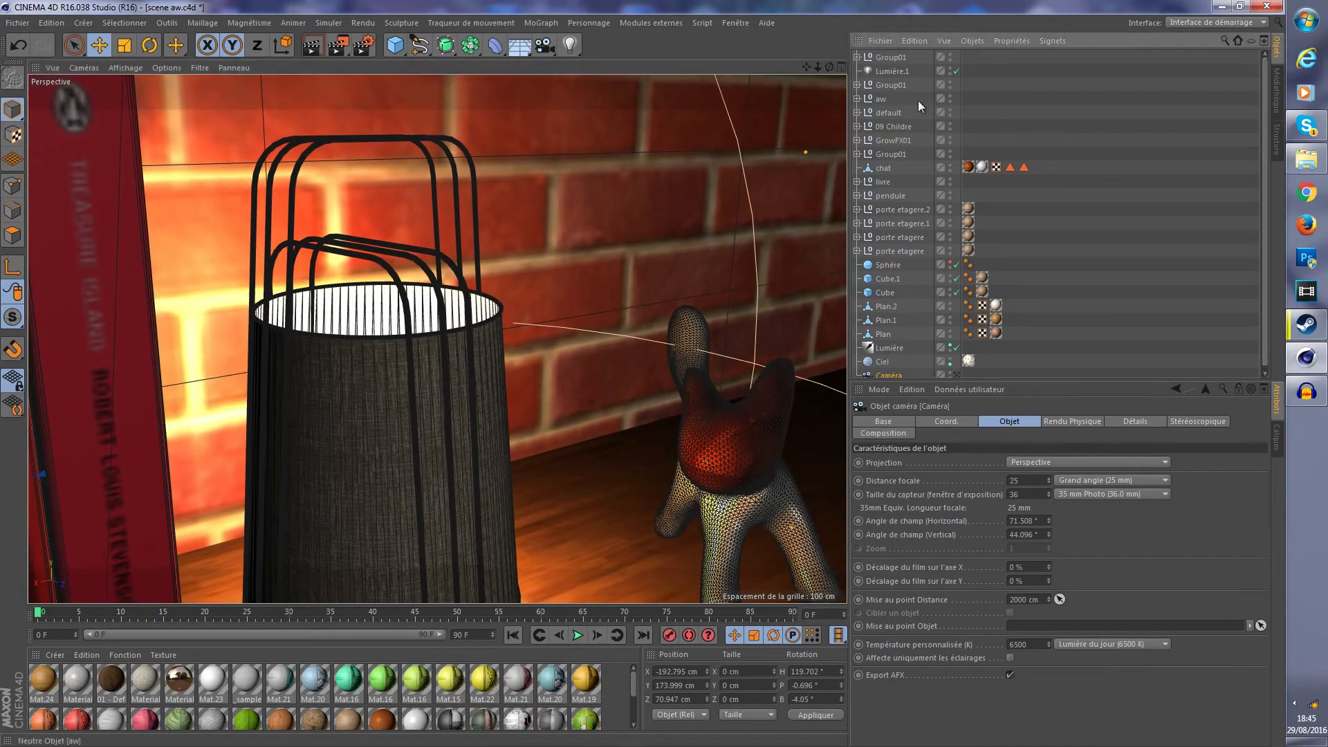
- Select the Lumière.1 light and inspect its placement inside the lampshade
click(891, 70)
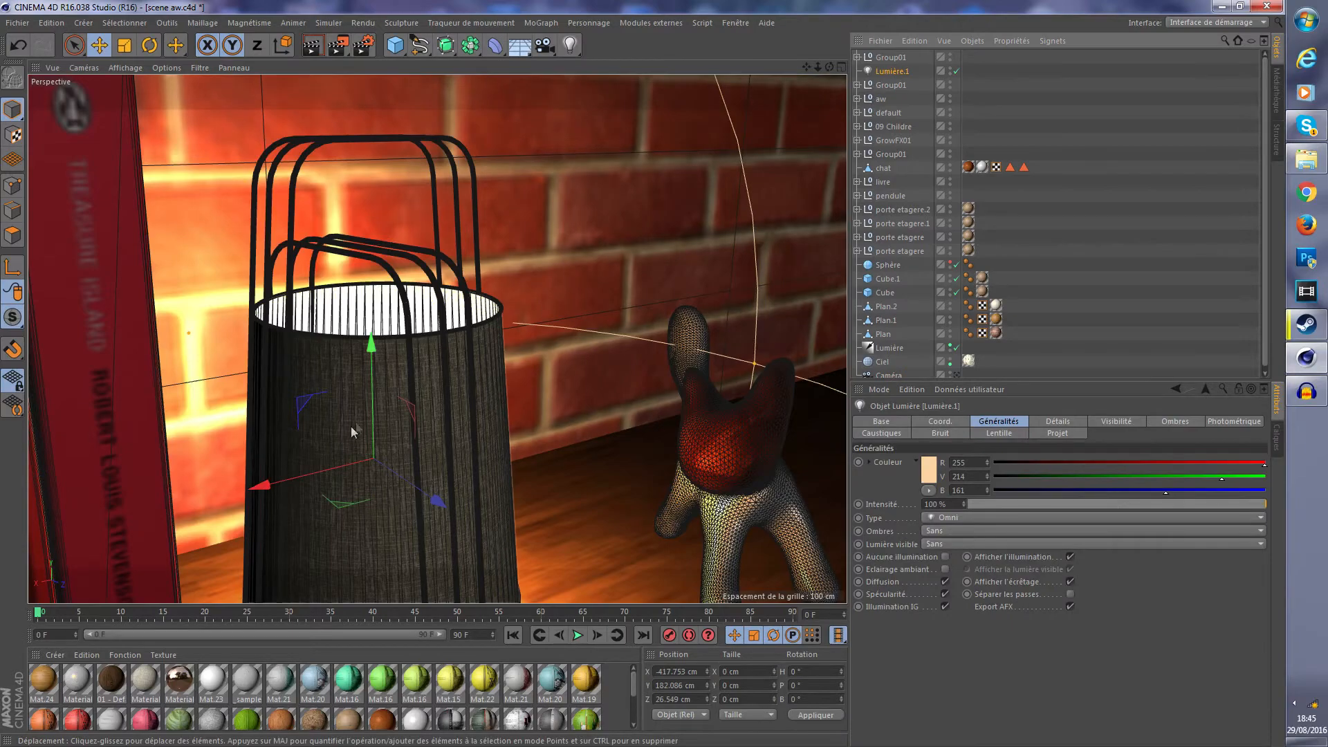
scroll(361, 425, up, 1)
scroll(361, 425, up, 3)
mouse_move(829, 68)
mouse_down()
mouse_move(816, 152)
mouse_move(809, 111)
mouse_move(830, 68)
mouse_up()
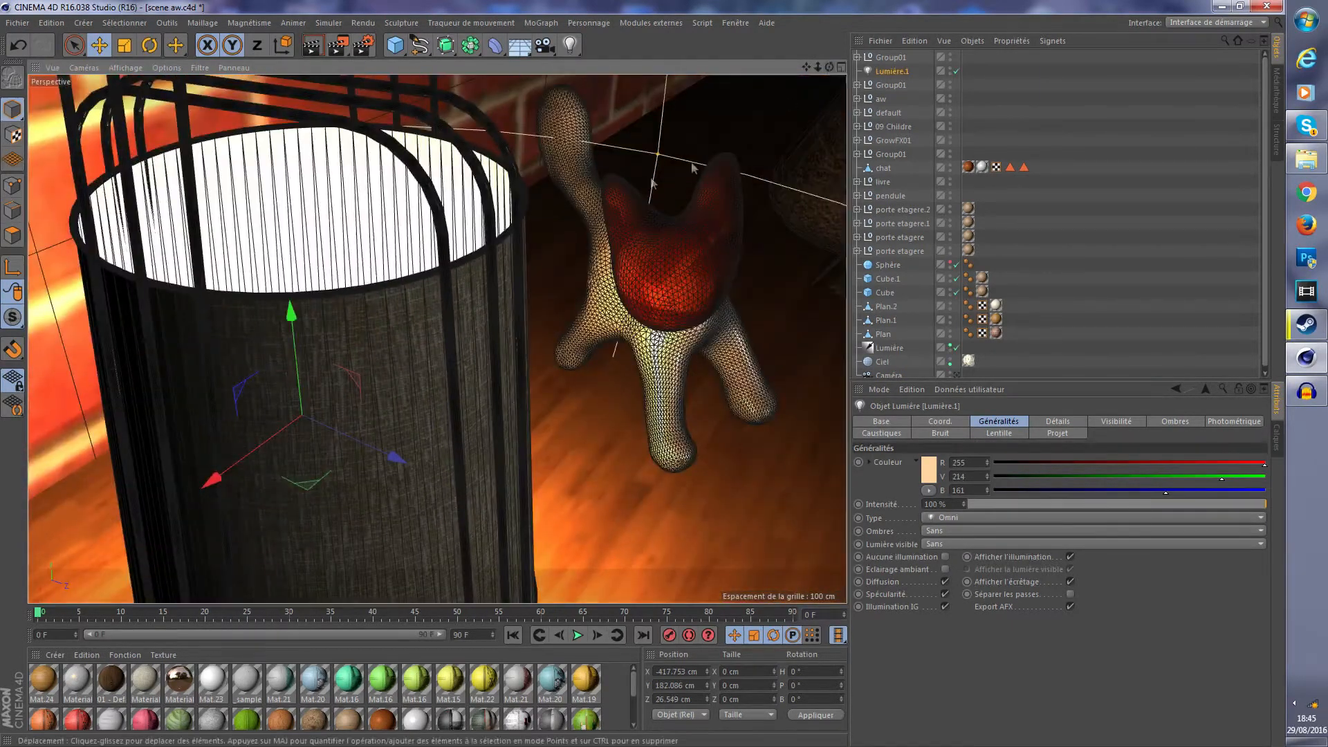
- Examine the ends of the shelves, the wall clock and the camera's position along the brick wall
scroll(656, 187, down, 8)
scroll(676, 182, down, 4)
drag(807, 67, 541, 208)
drag(830, 67, 775, 82)
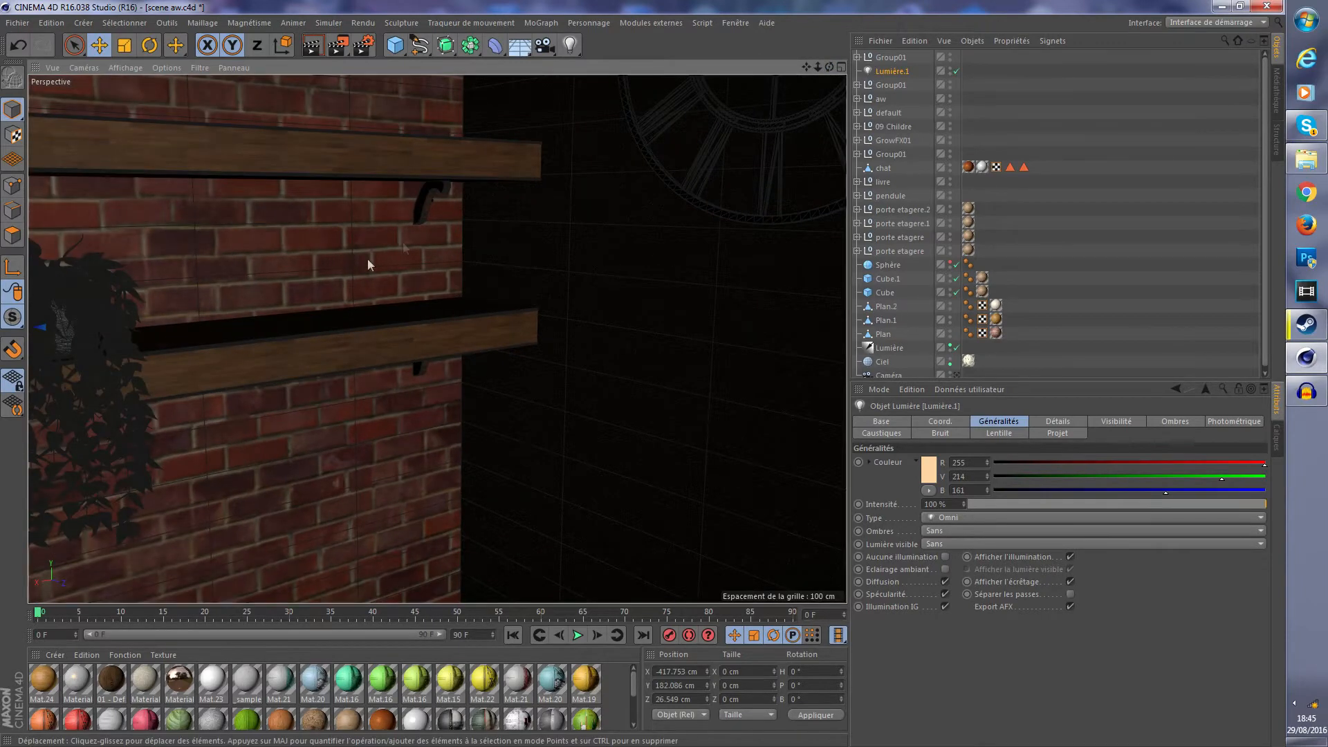
scroll(417, 343, down, 4)
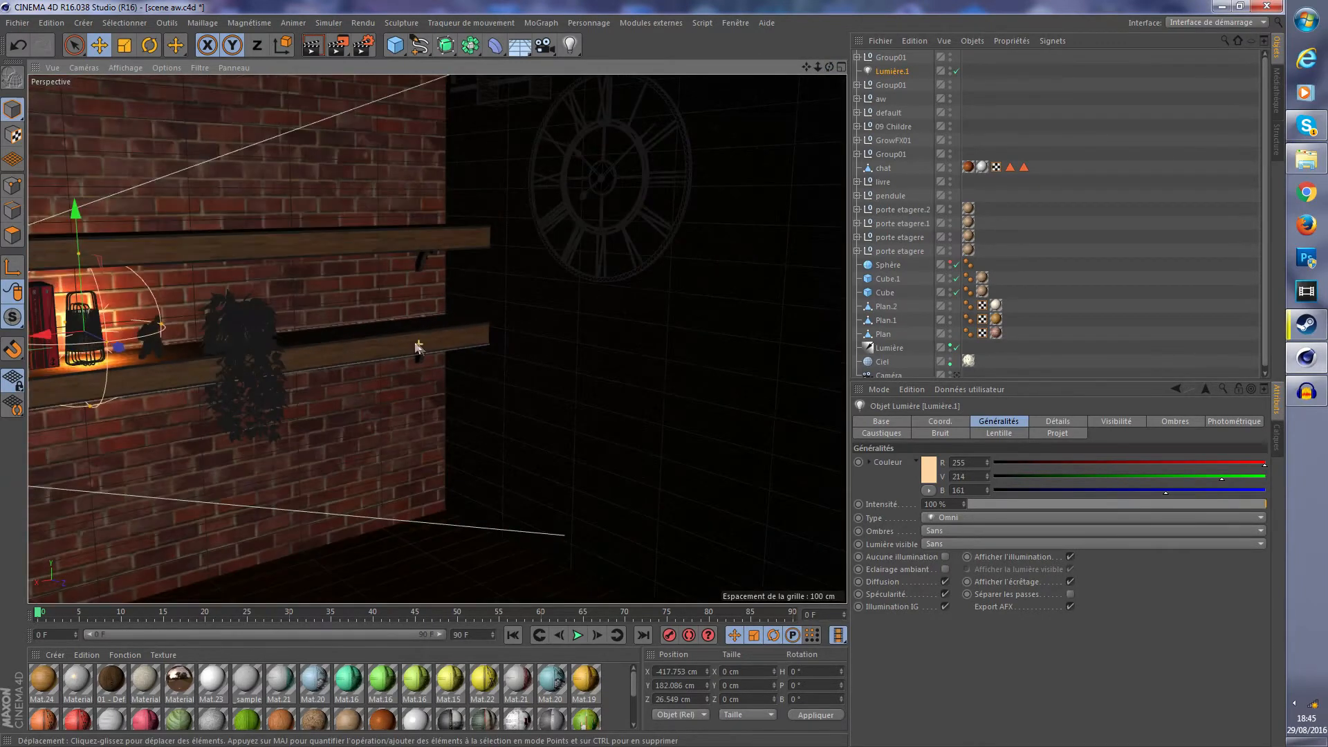
scroll(418, 343, down, 4)
drag(806, 67, 990, 98)
alt+drag(437, 339, 197, 338)
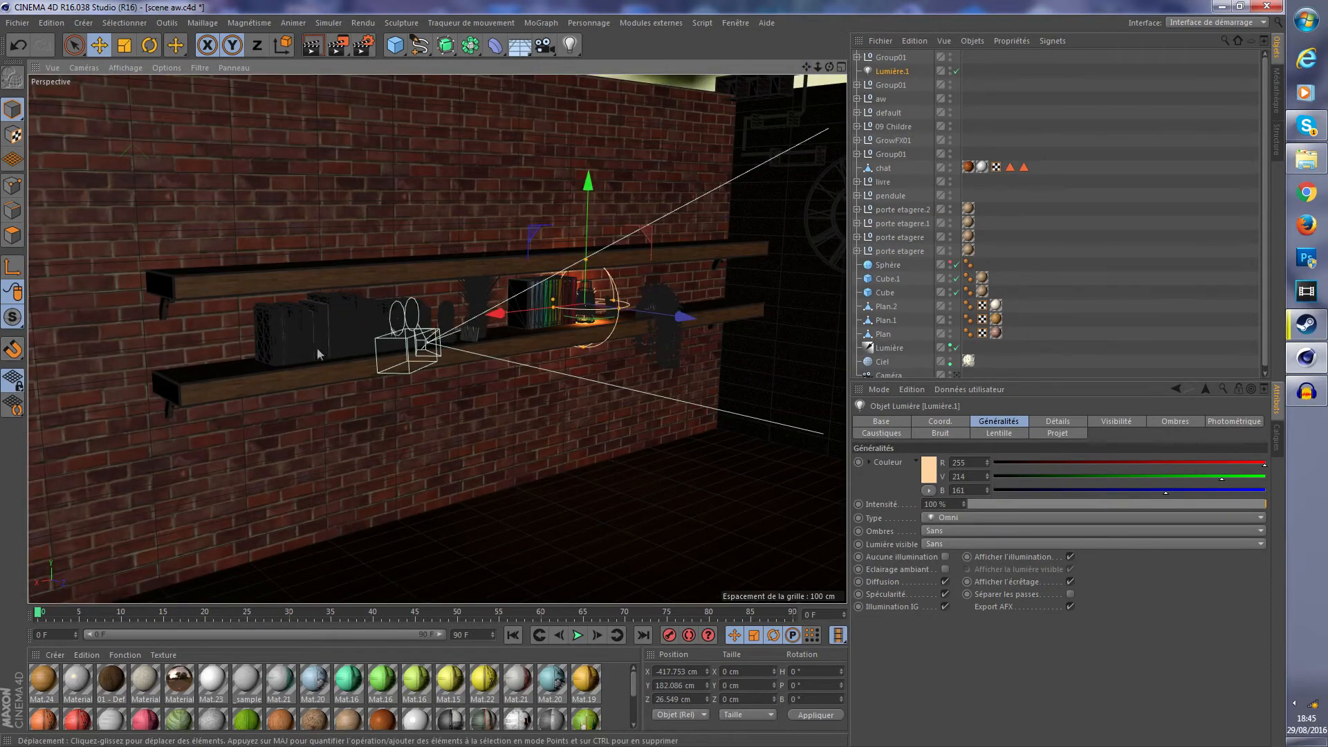
- Undo the last position change of the Lumière.1 light
scroll(569, 377, up, 5)
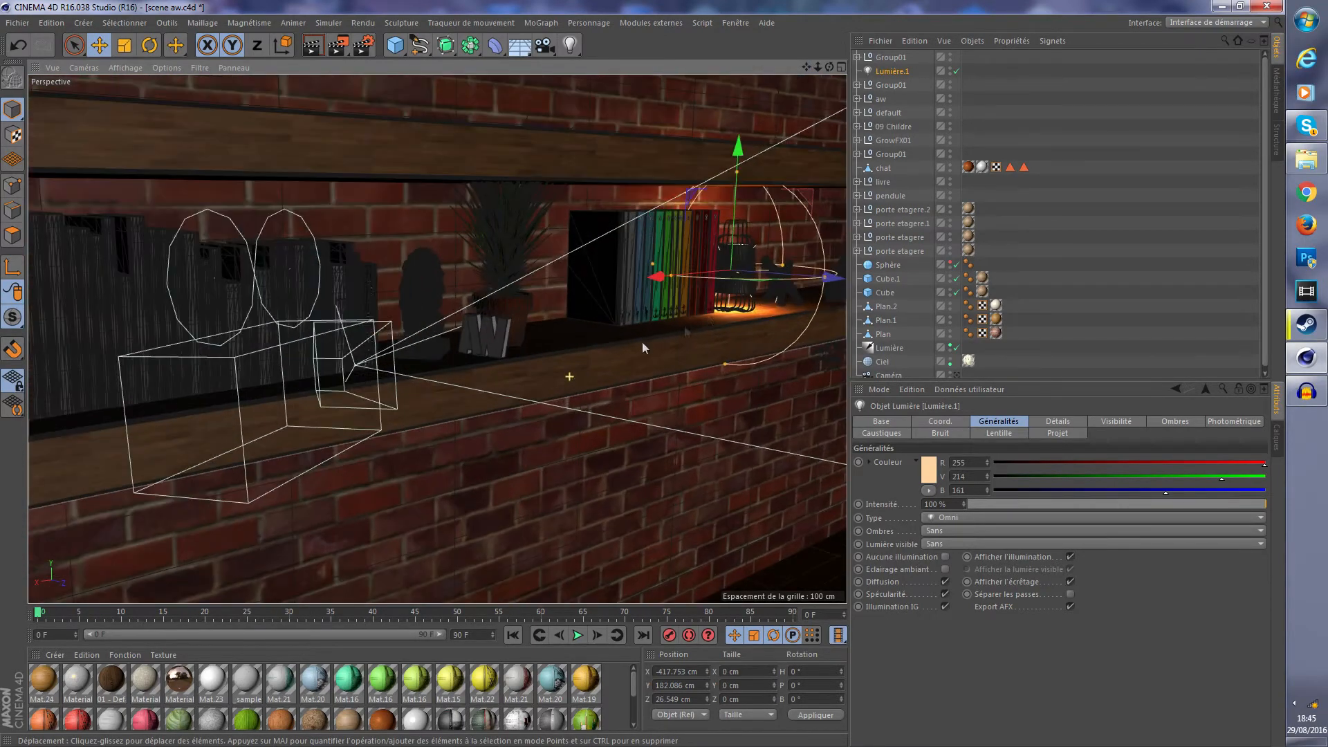
scroll(711, 313, up, 8)
drag(806, 67, 482, 64)
key(ctrl+z)
drag(810, 67, 291, 66)
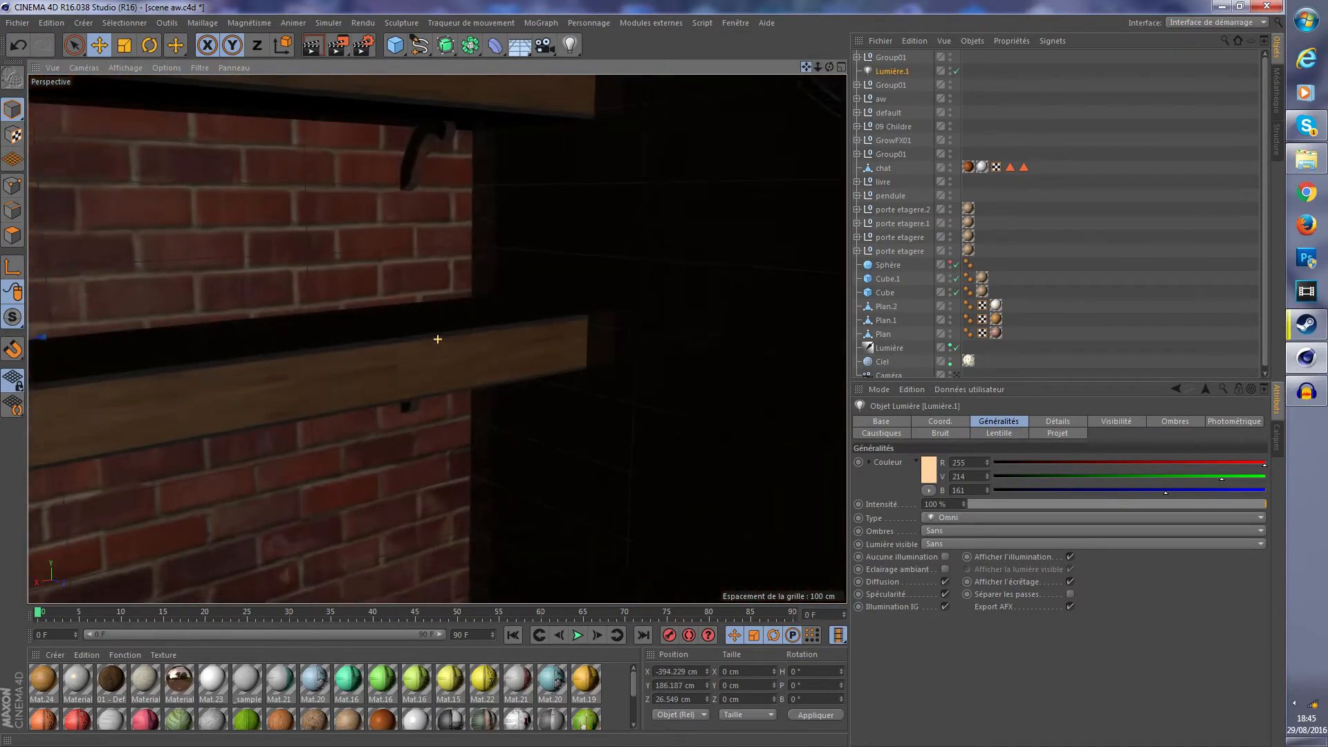
- Examine the curved bracket under the upper shelf, including the screw recess near its lower end
drag(392, 152, 305, 162)
alt+right_drag(305, 162, 651, 111)
drag(831, 66, 806, 232)
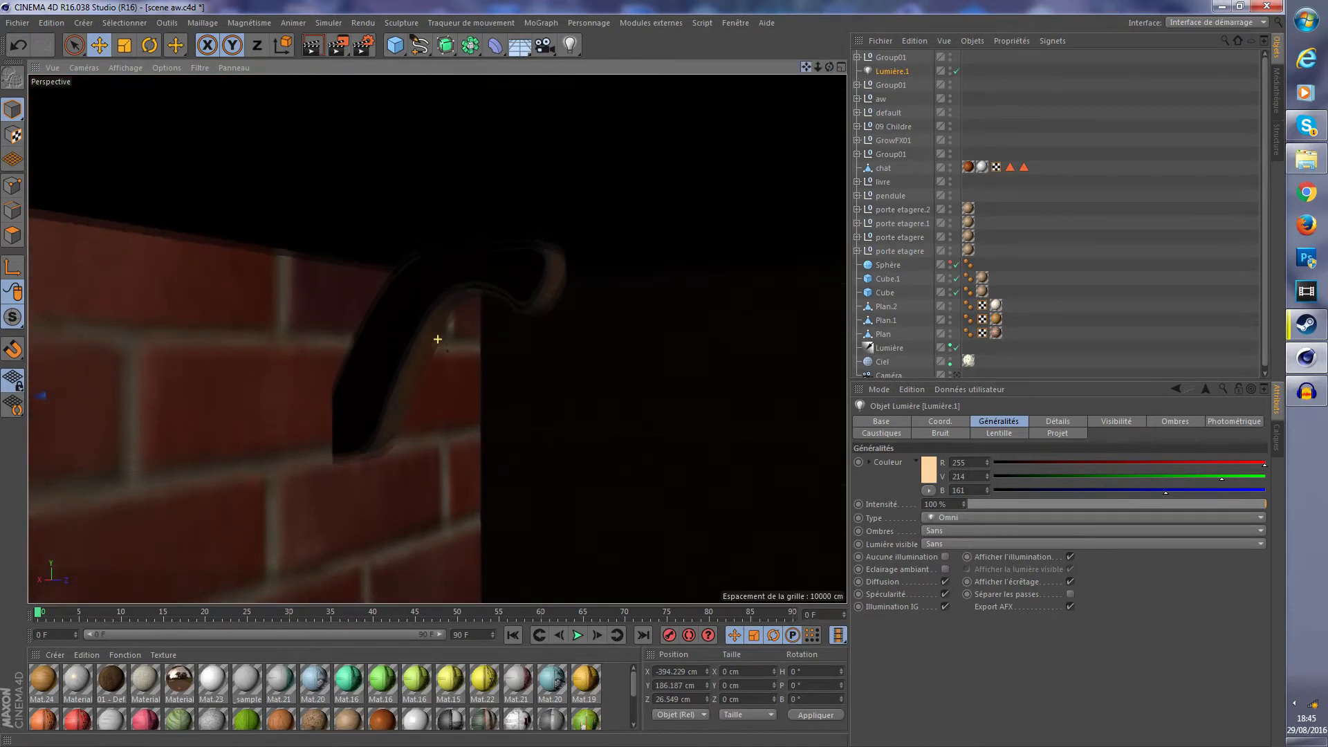
scroll(405, 381, up, 3)
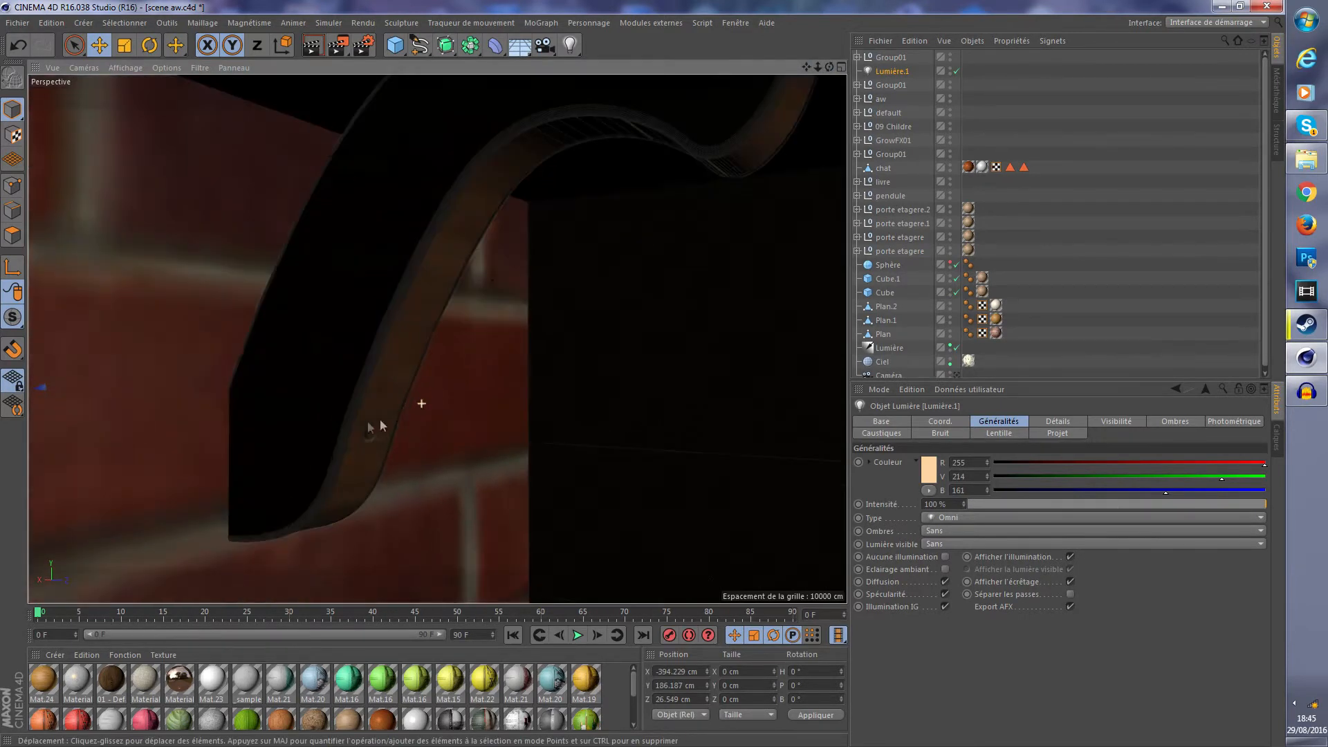
scroll(406, 404, up, 6)
scroll(378, 411, up, 3)
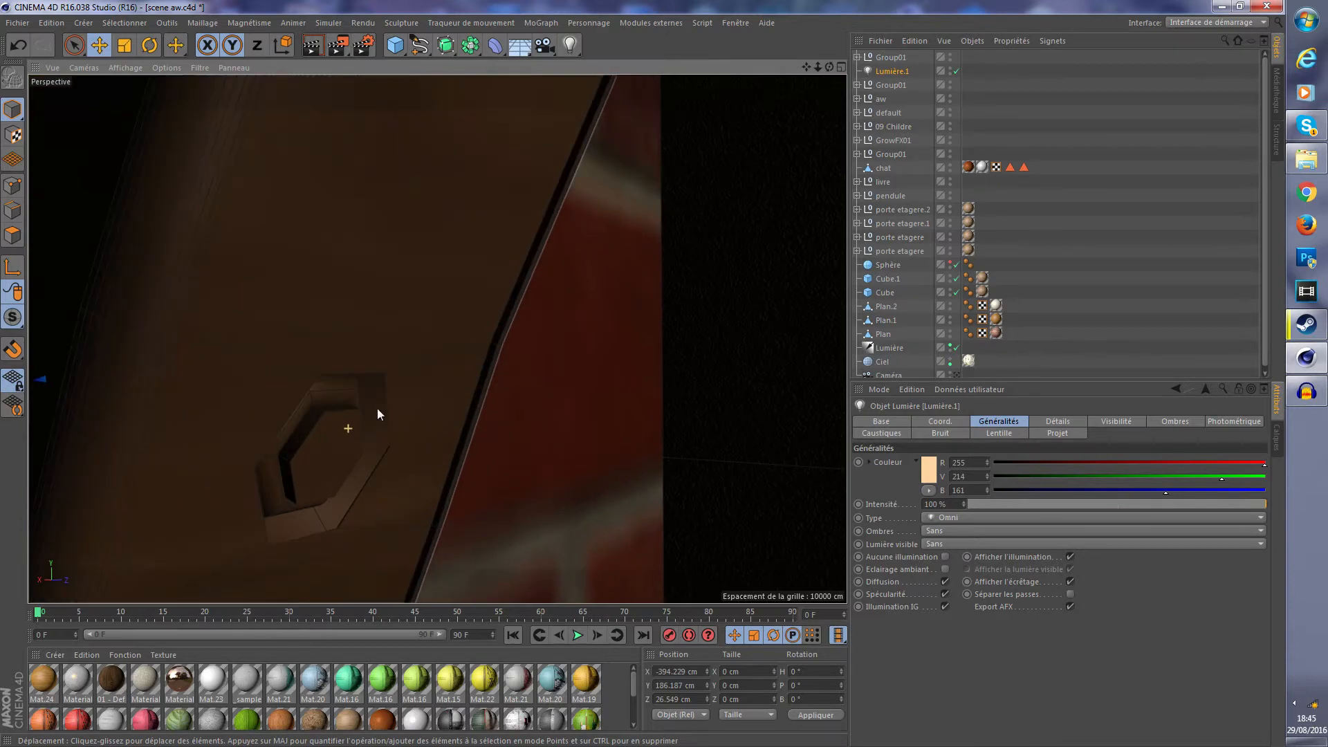
scroll(339, 434, down, 5)
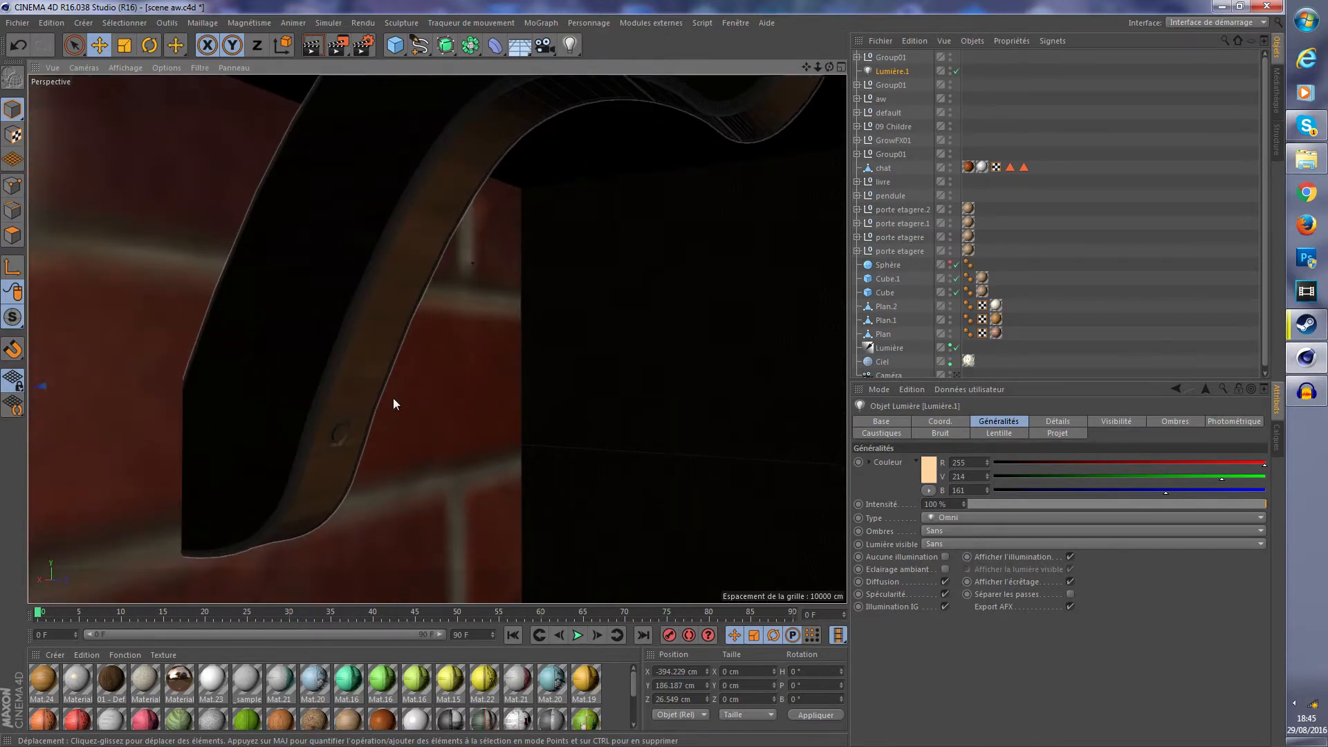
scroll(1077, 217, down, 1)
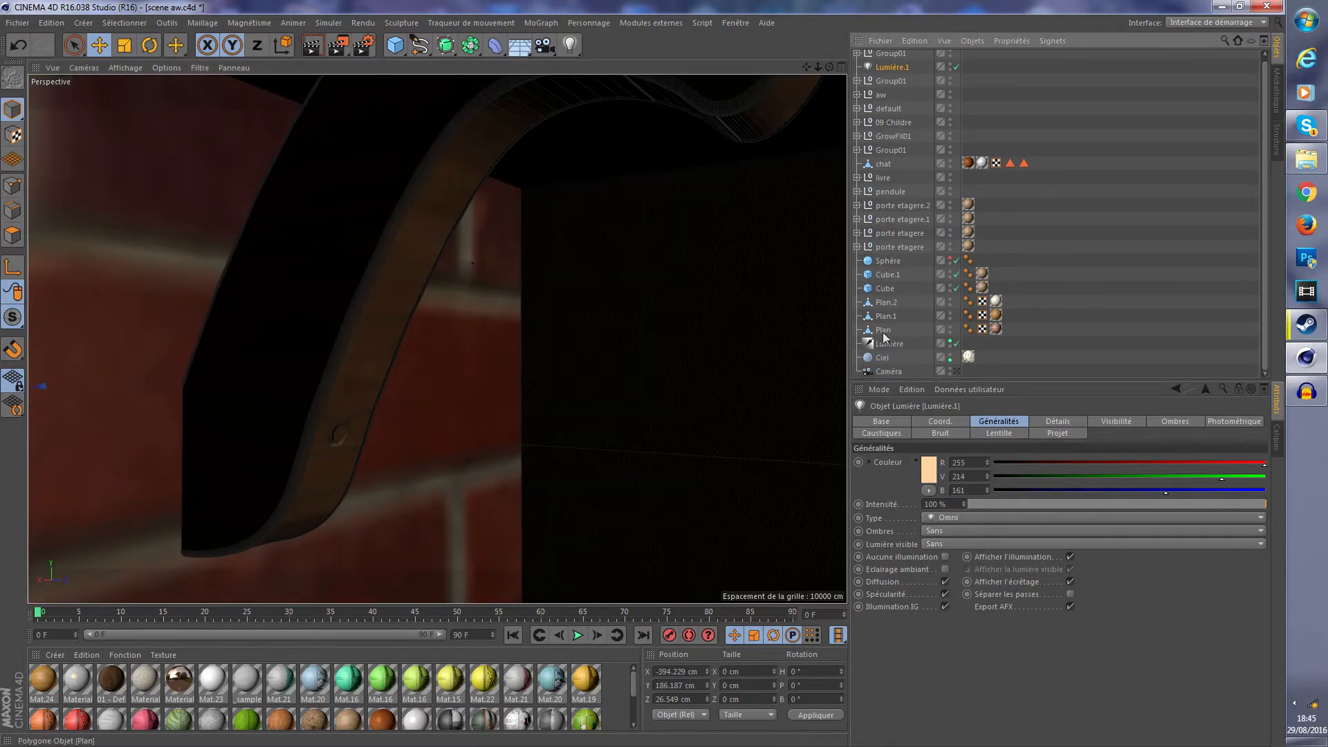
- Select the Plan.2 wall and inspect the shelf bracket next to it
click(881, 301)
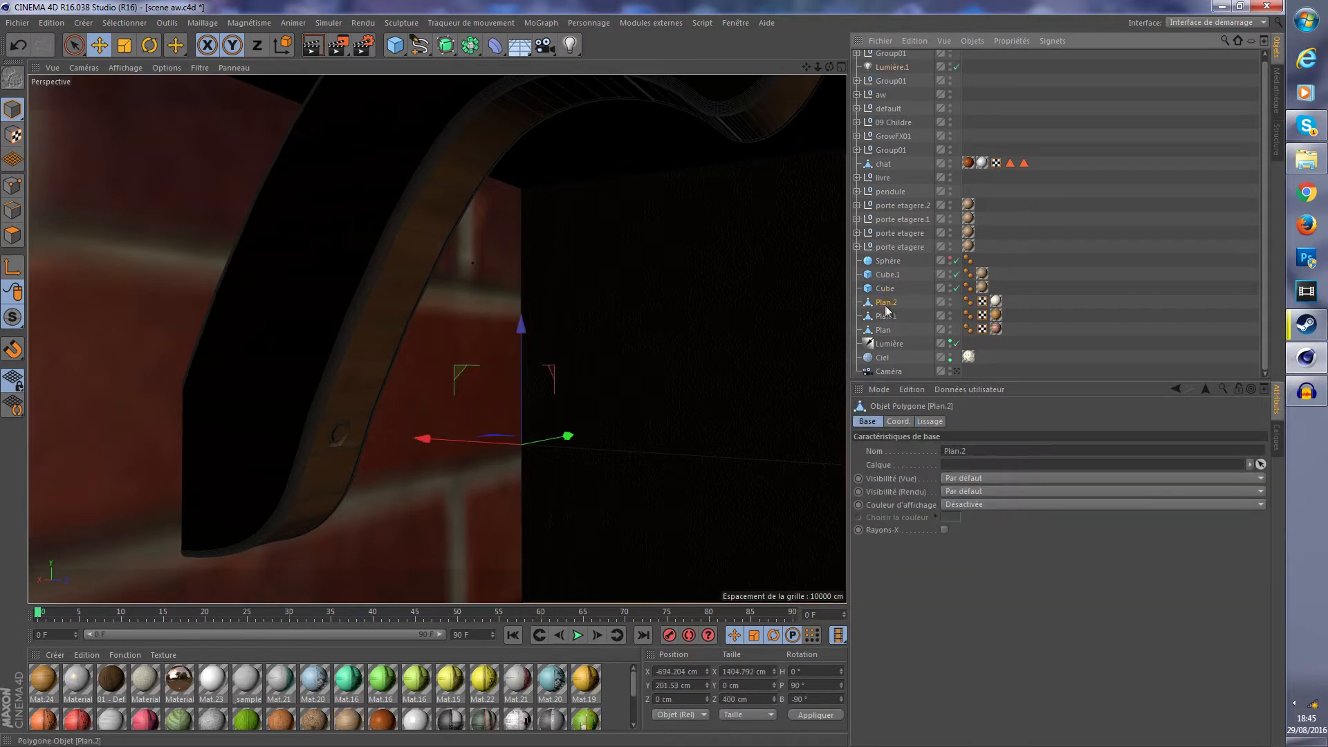
key(o)
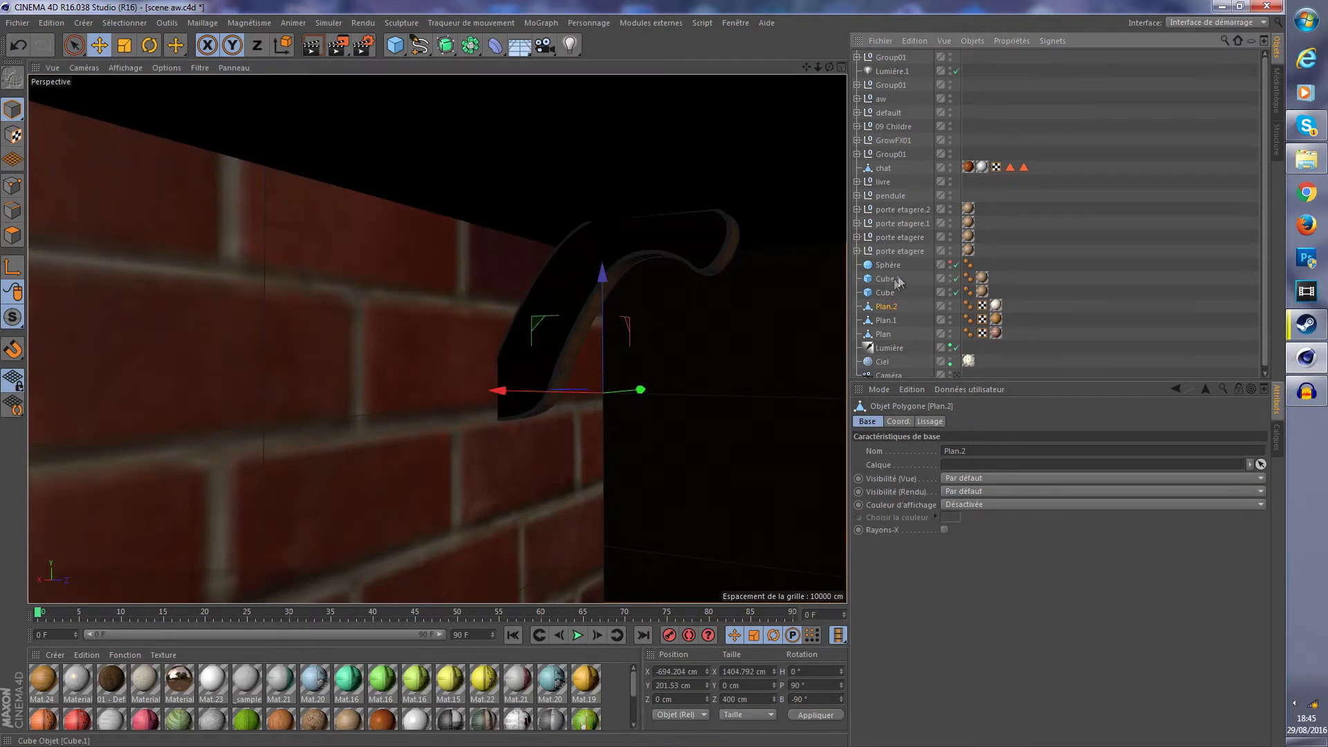
scroll(898, 280, down, 1)
scroll(647, 391, up, 2)
scroll(493, 328, up, 2)
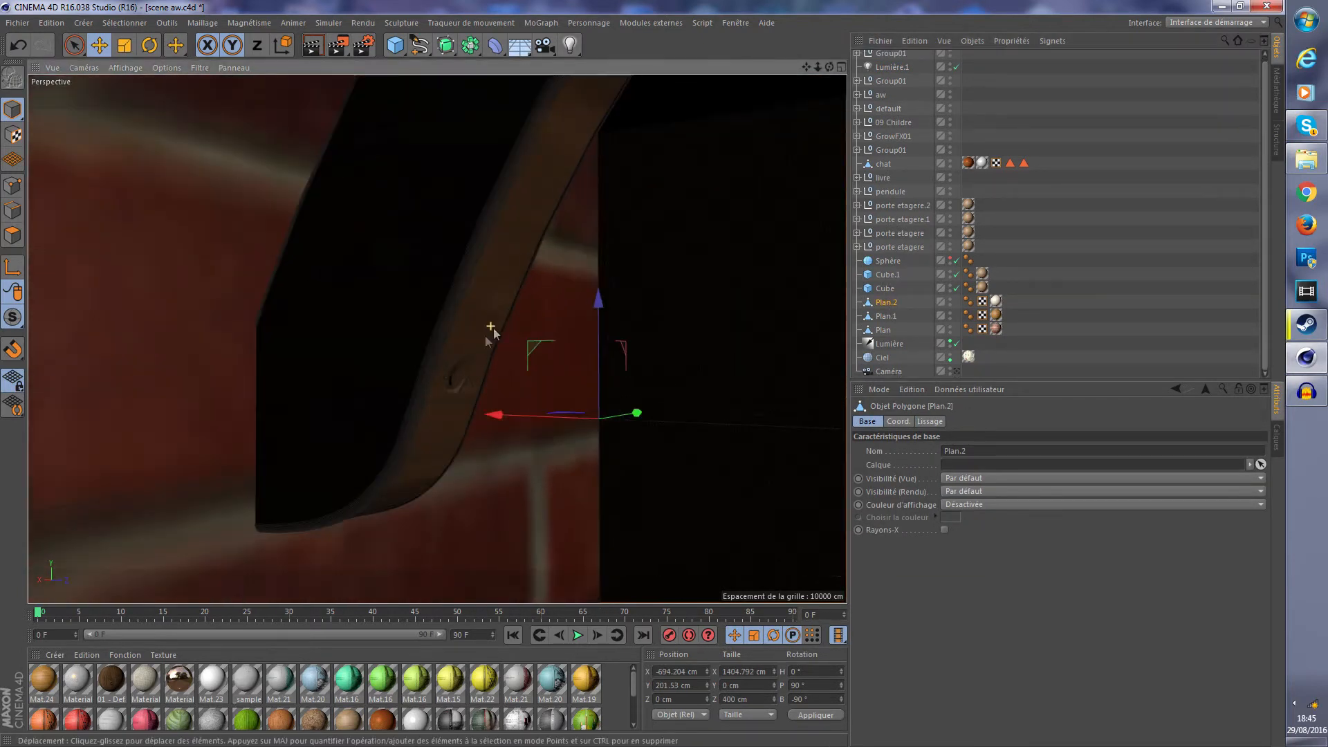
scroll(463, 368, down, 3)
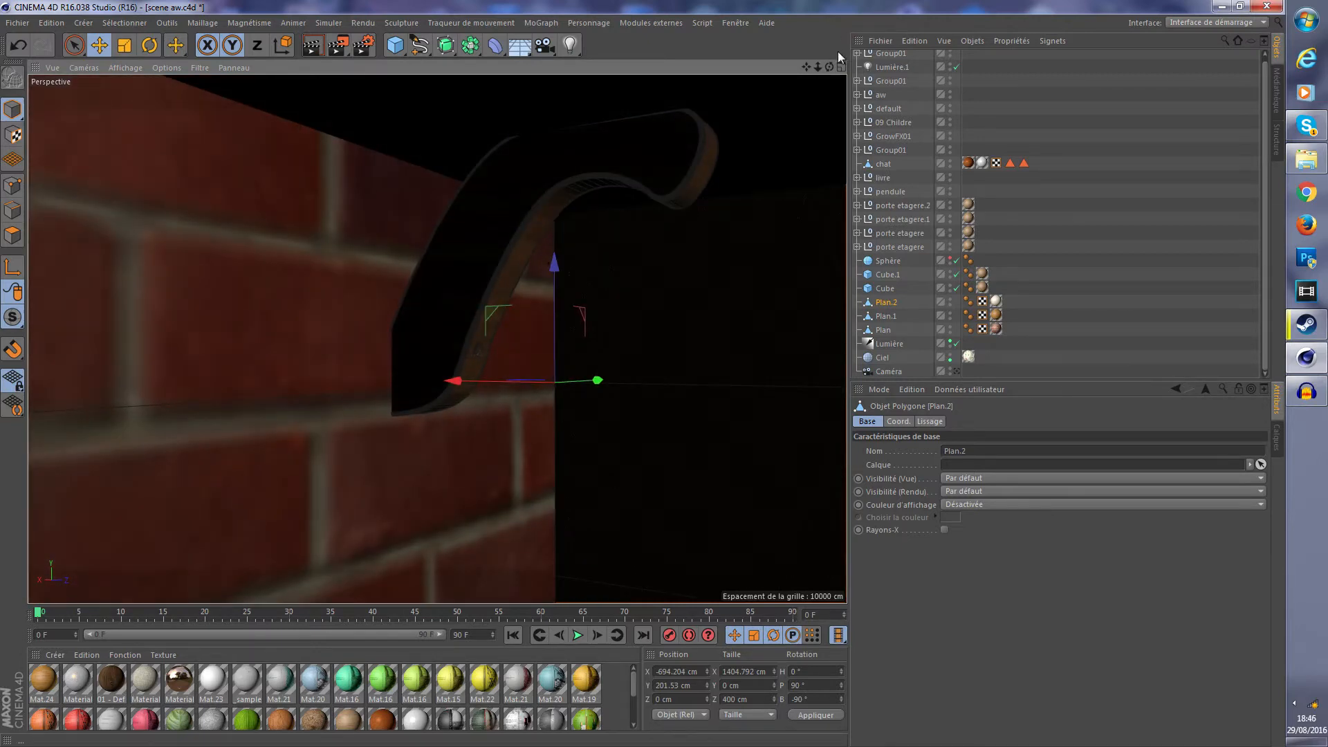
- Examine the shelf bracket, the cat, the plant, the books and the room's overall layout with its surrounding sky
drag(829, 67, 677, 123)
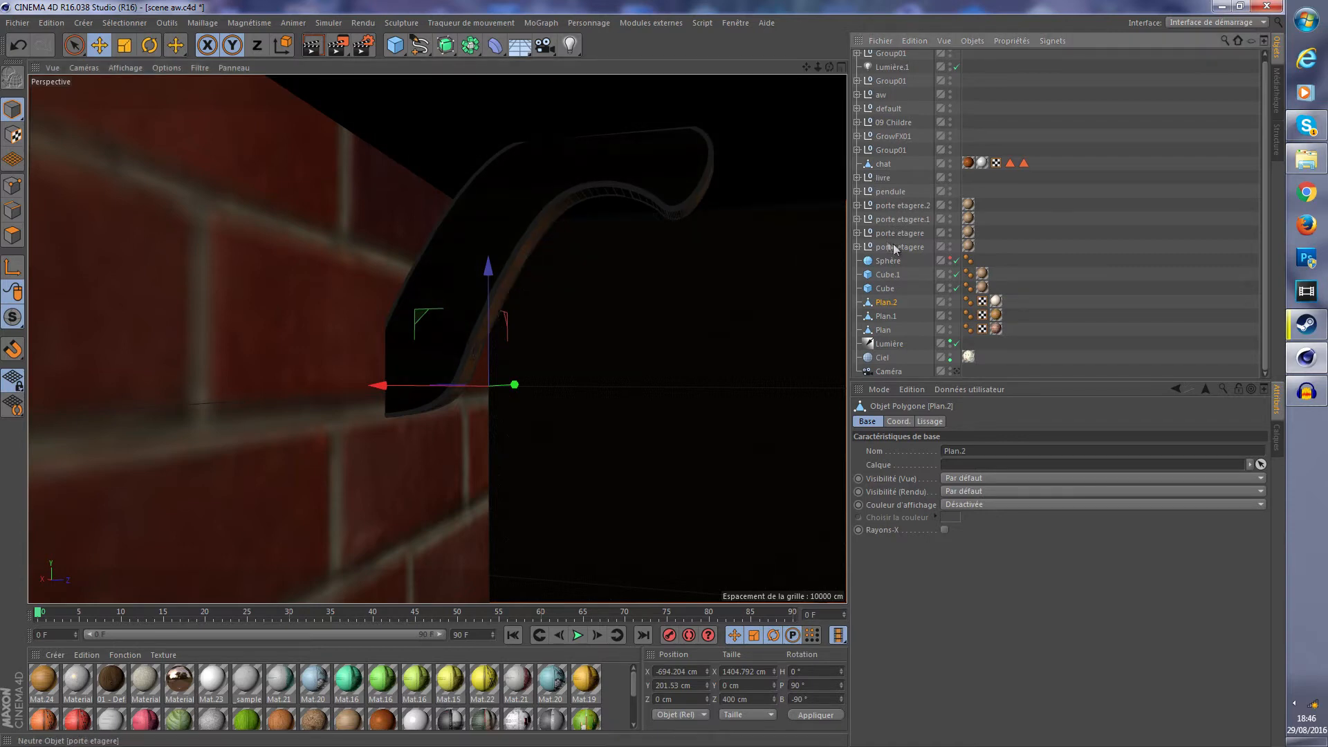
scroll(603, 249, down, 5)
alt+drag(603, 255, 605, 217)
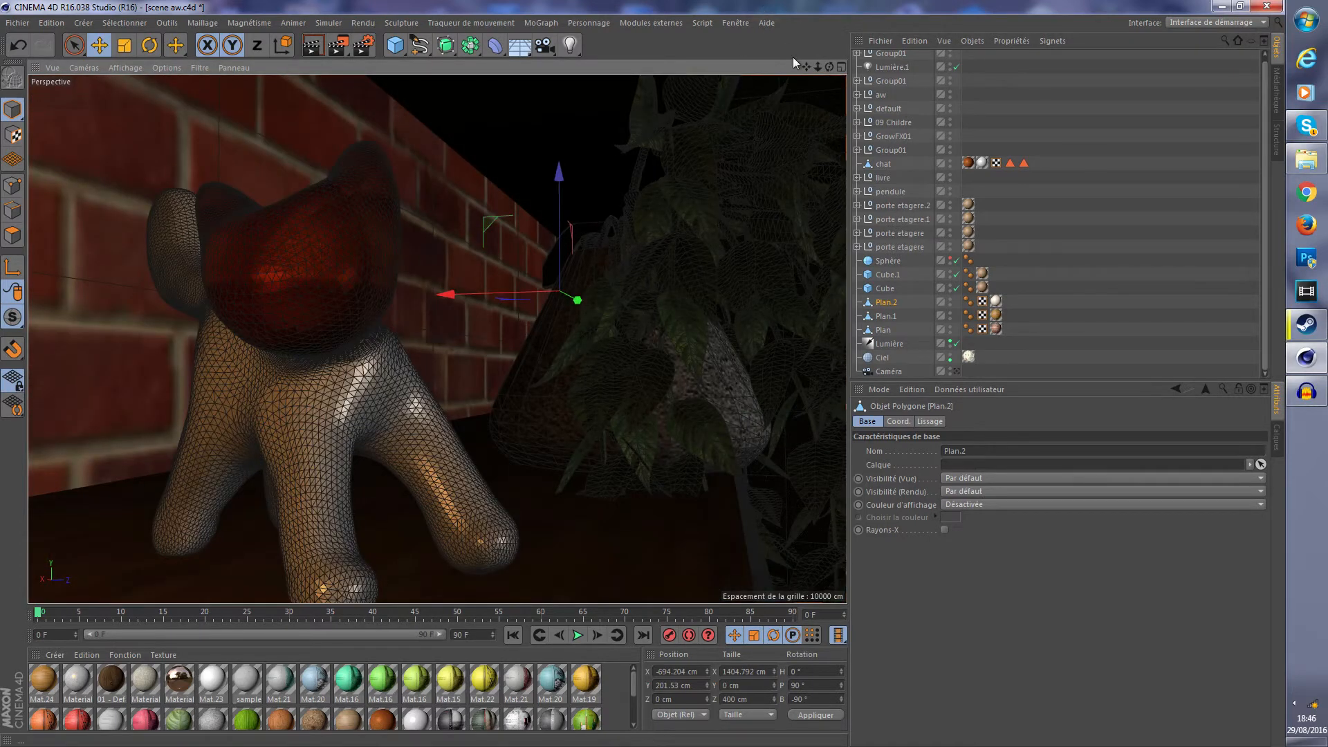
drag(808, 65, 615, 125)
scroll(269, 377, down, 5)
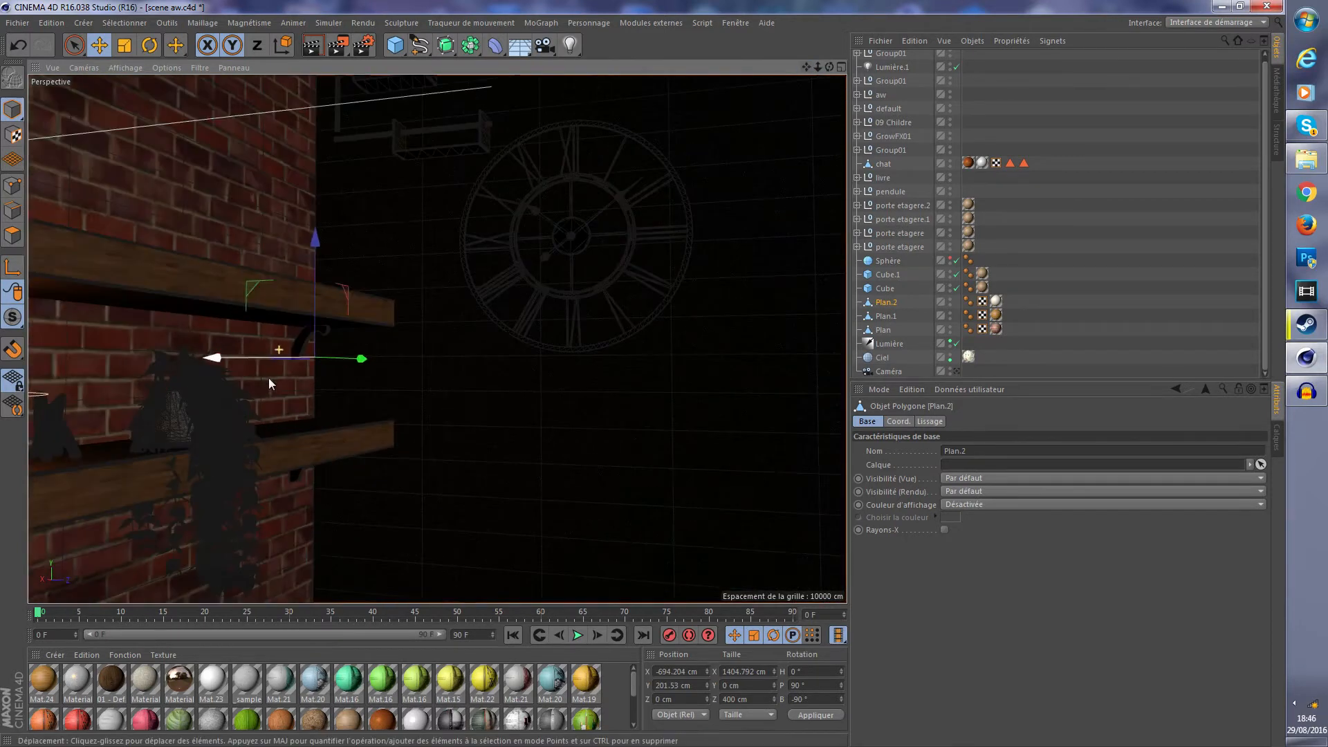
drag(828, 66, 1073, 8)
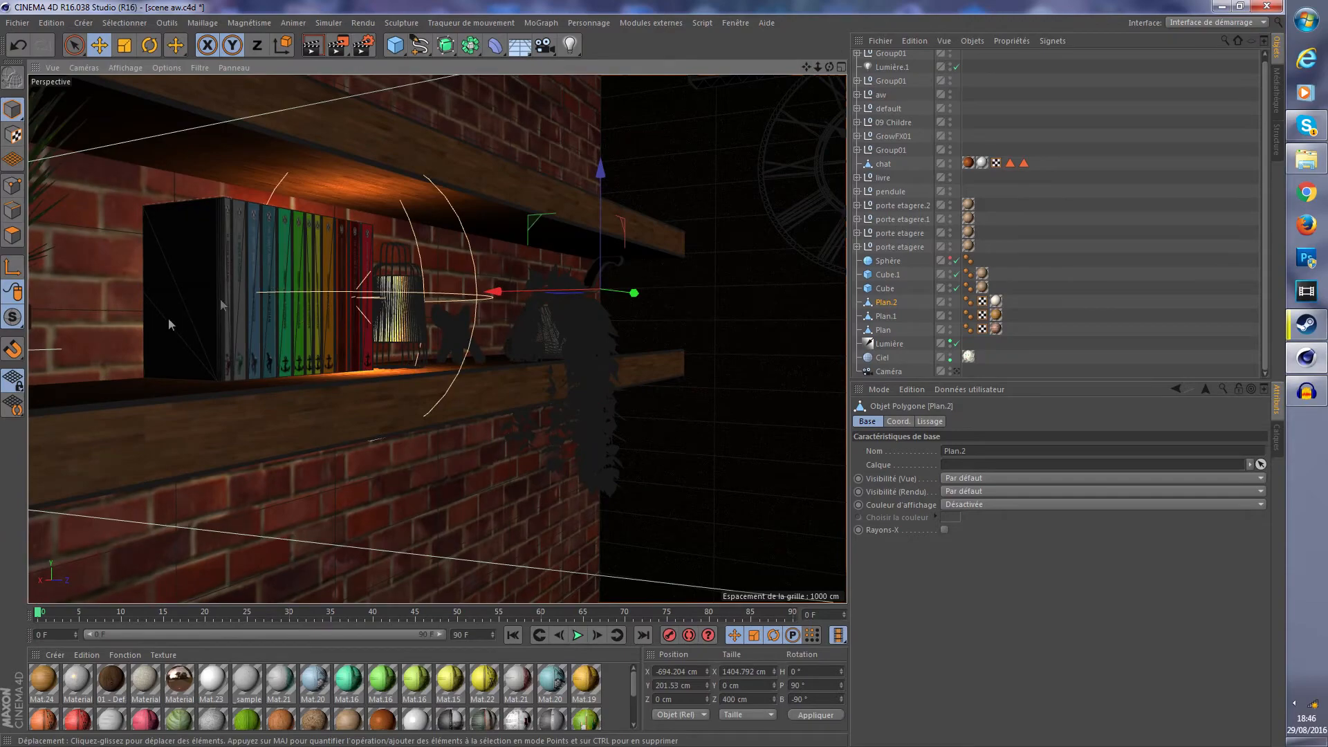
scroll(178, 303, down, 3)
drag(806, 67, 437, 339)
scroll(507, 300, down, 5)
scroll(631, 286, down, 5)
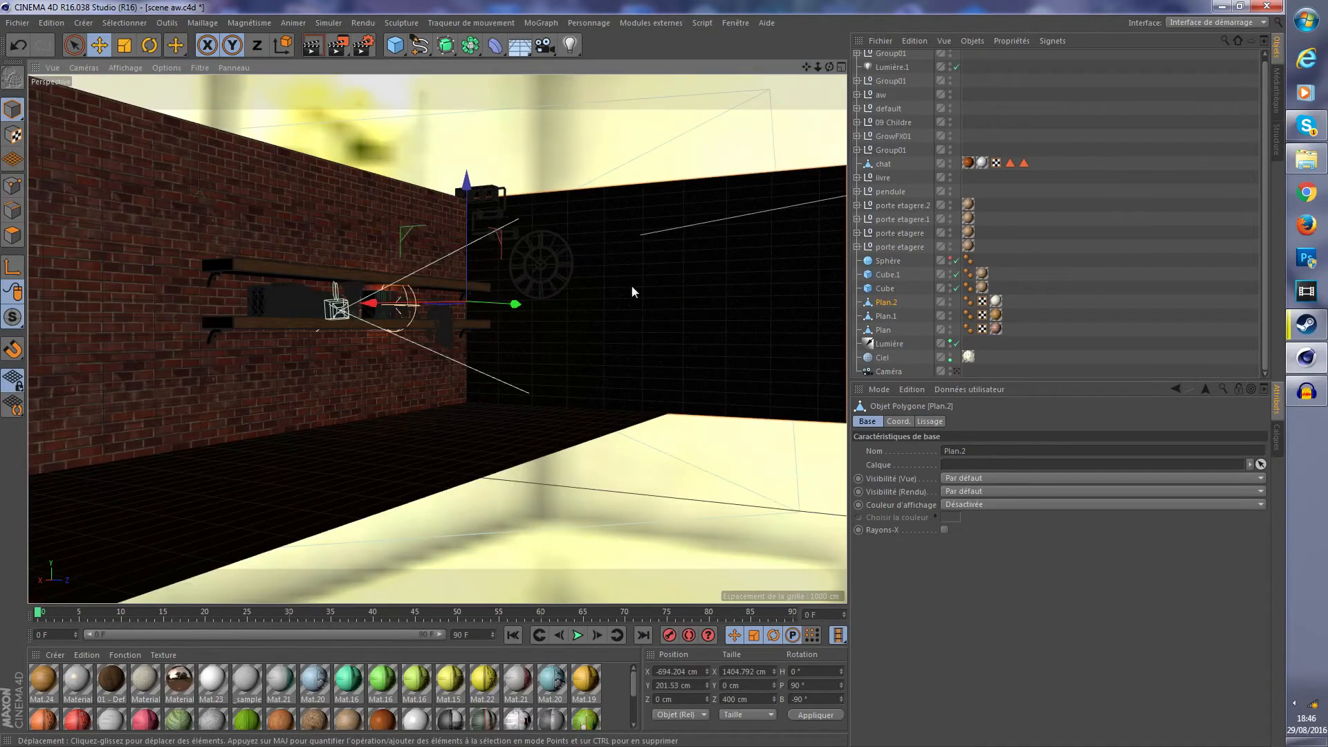
scroll(630, 289, down, 2)
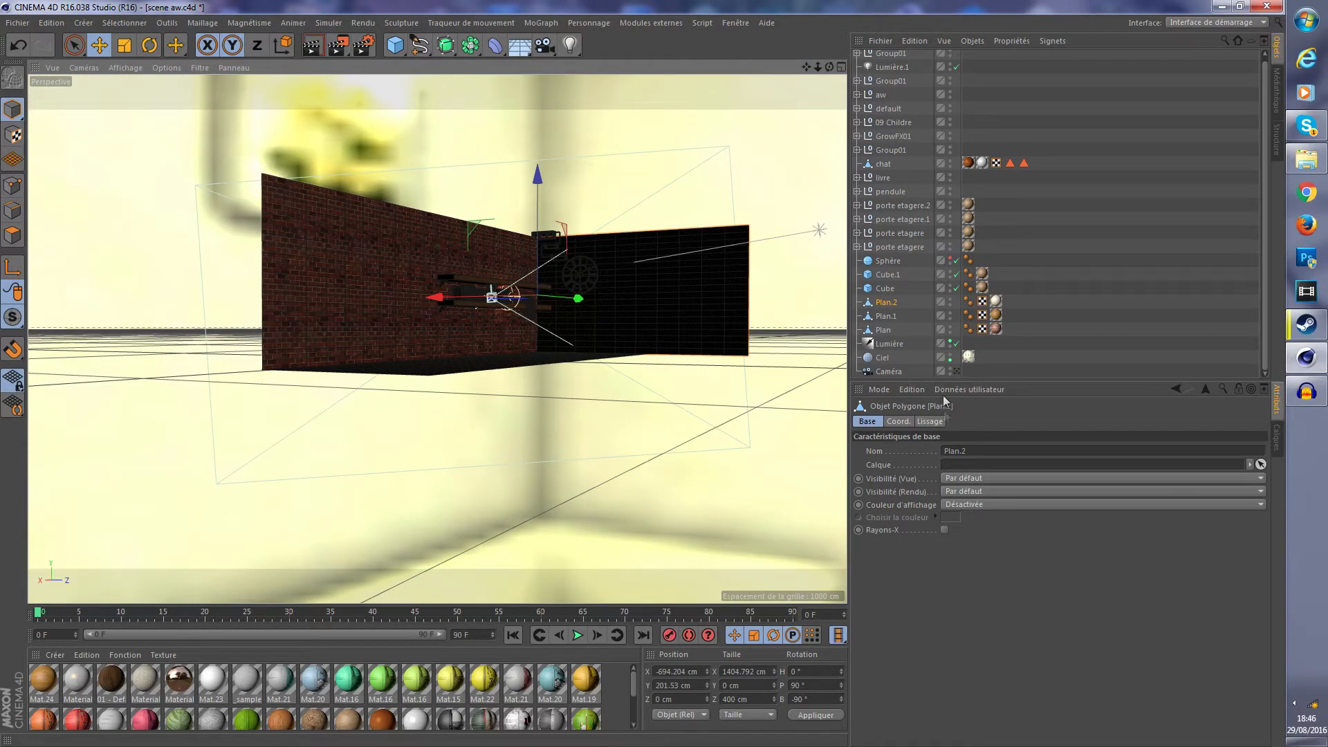
- Select the Ciel sky object and inspect the HDR texture in its Mat.1 material
click(882, 357)
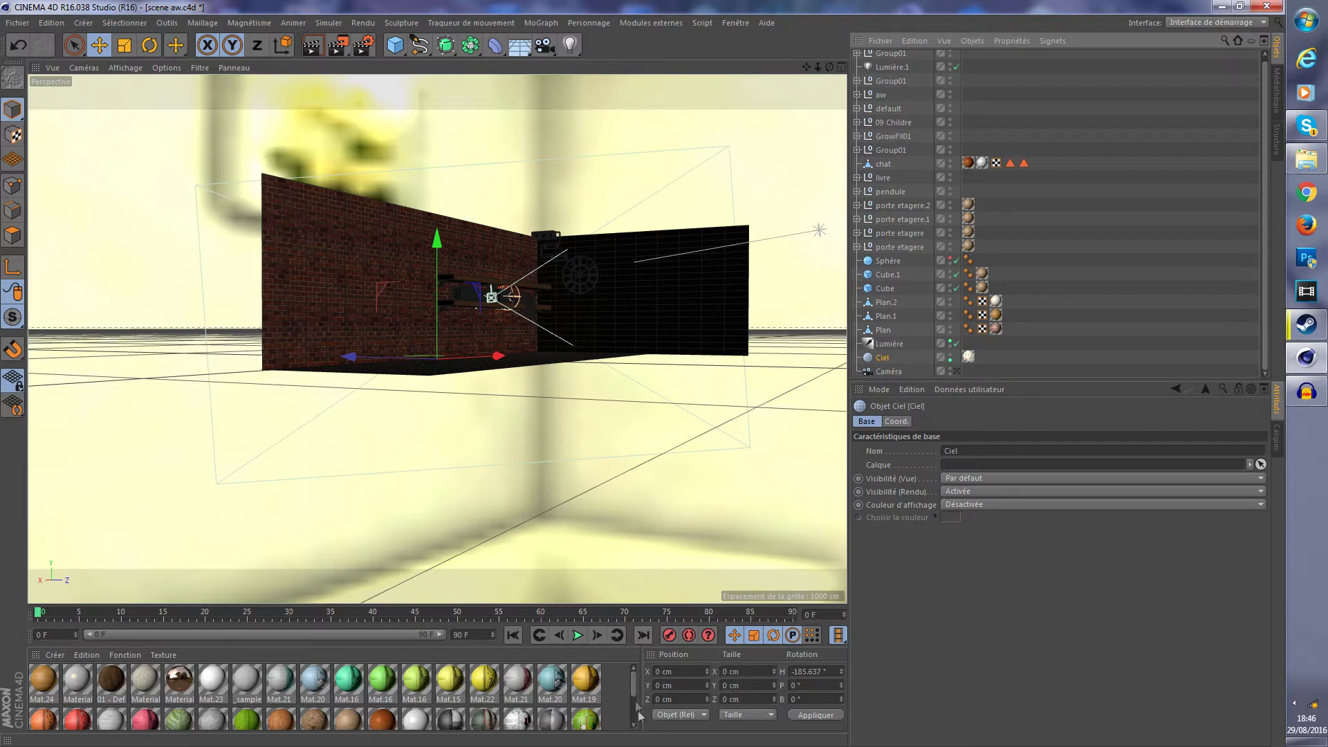
scroll(635, 699, down, 3)
click(482, 711)
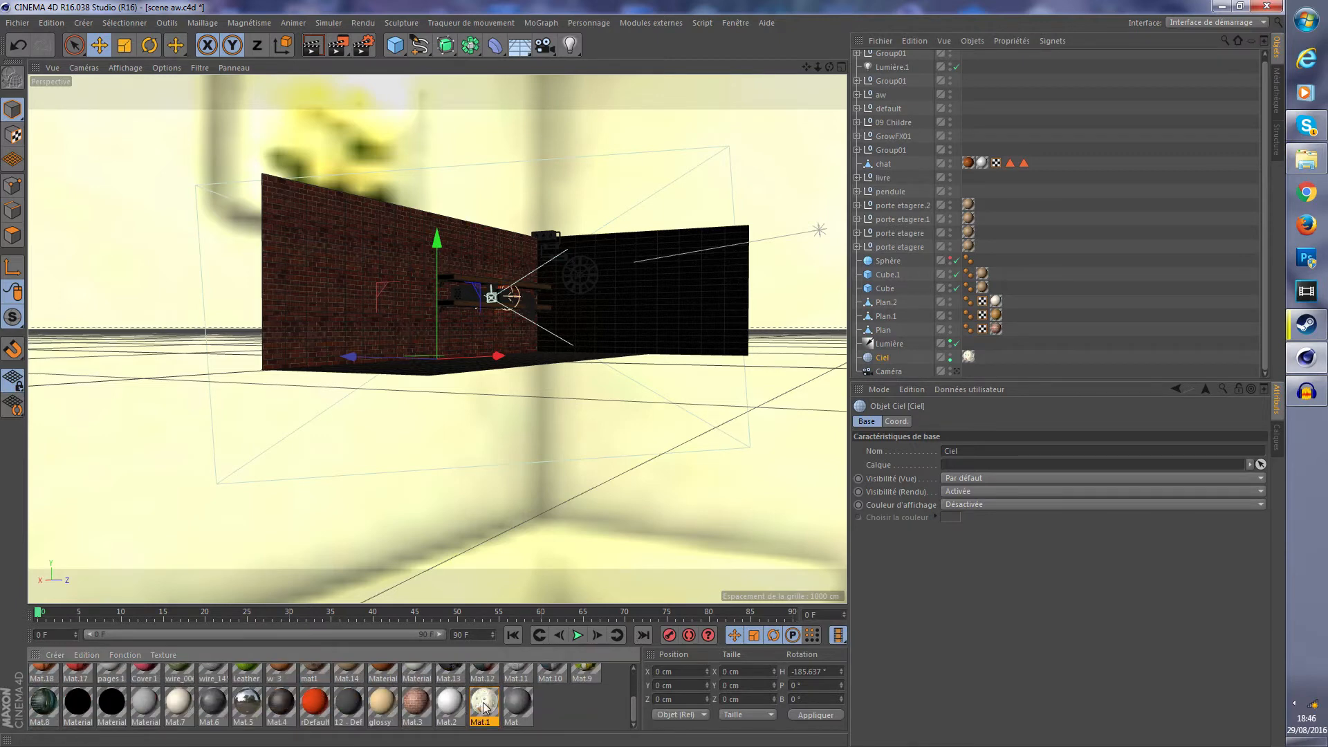
double_click(483, 706)
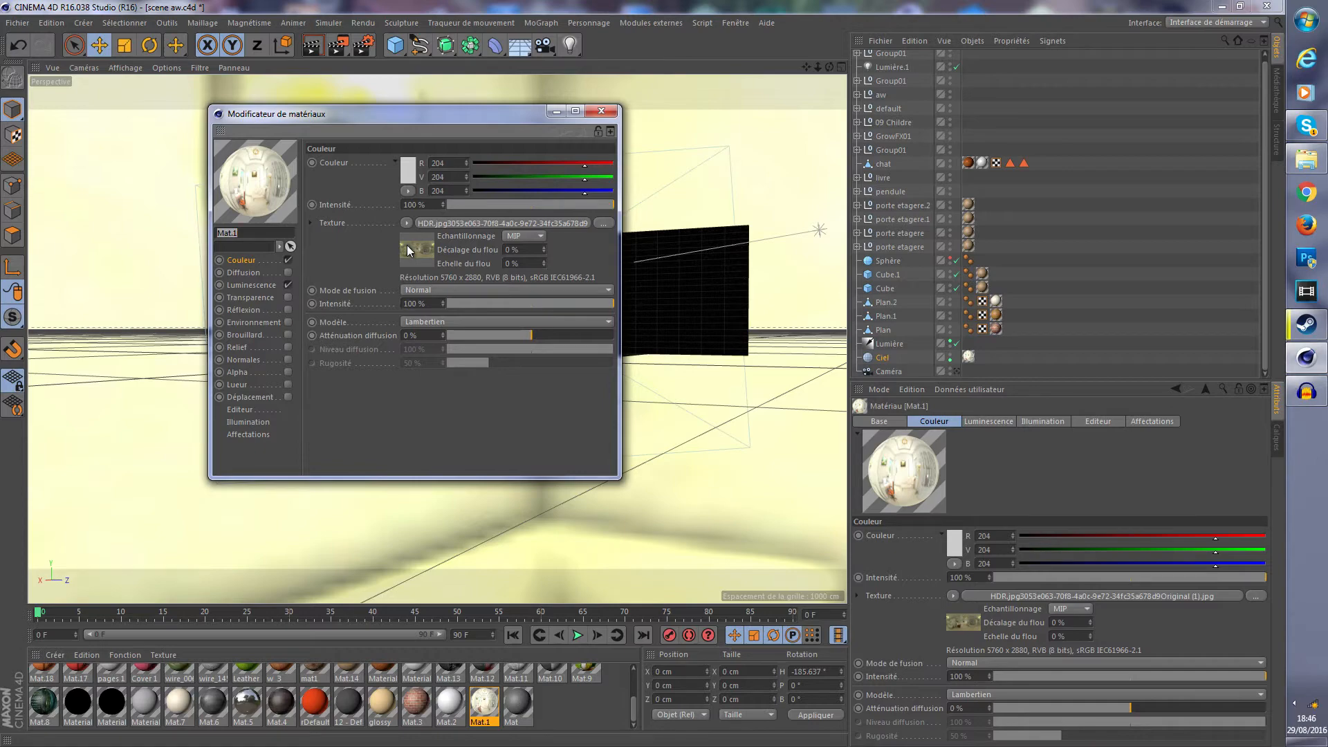
click(601, 110)
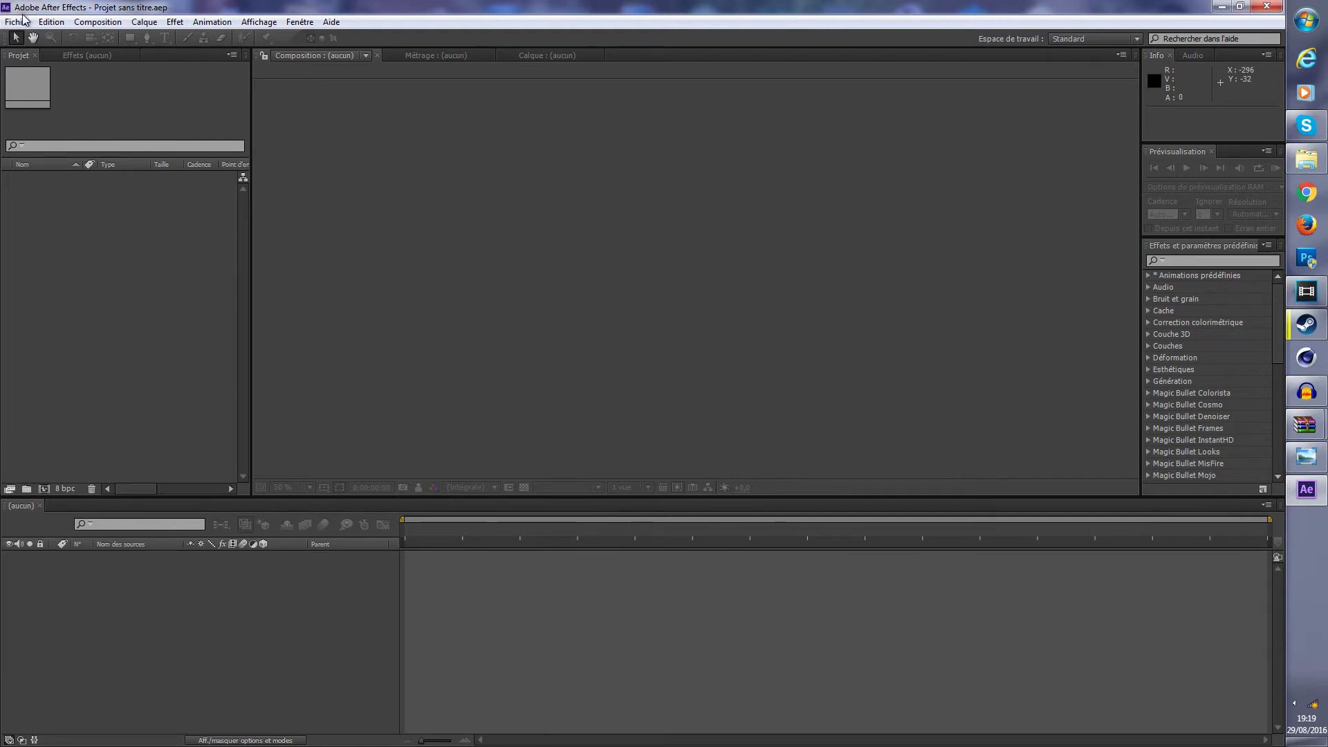
- Switch to After Effects, import the rendered image scene aw.png and create a composition from it
click(21, 22)
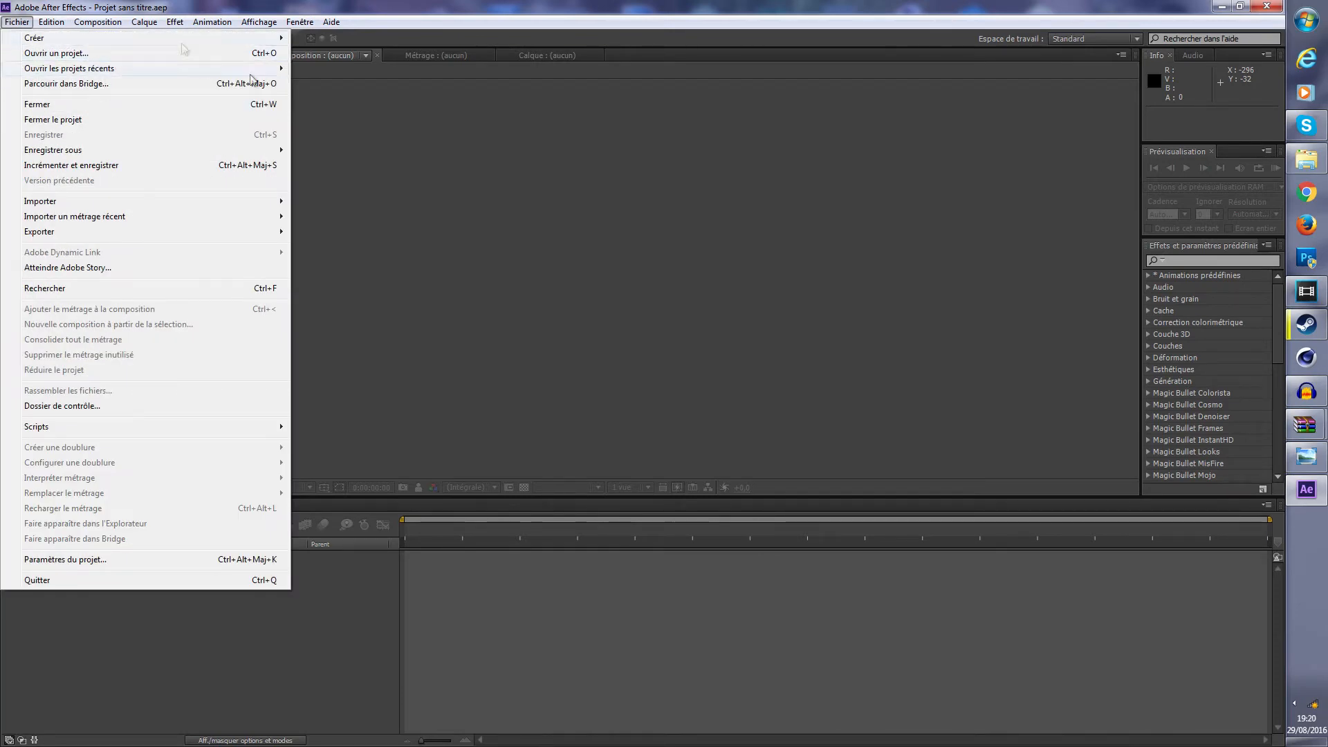
click(359, 222)
click(119, 269)
double_click(119, 275)
scroll(308, 231, down, 5)
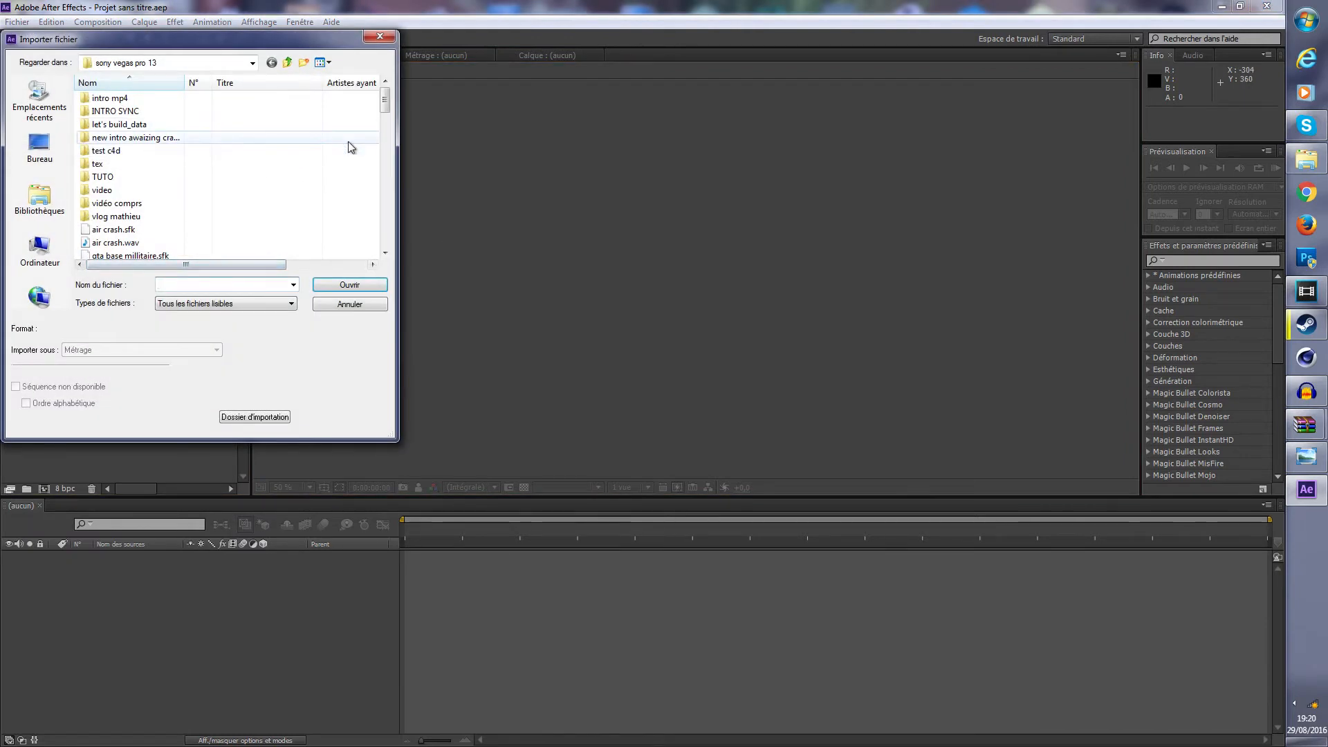
drag(390, 159, 412, 222)
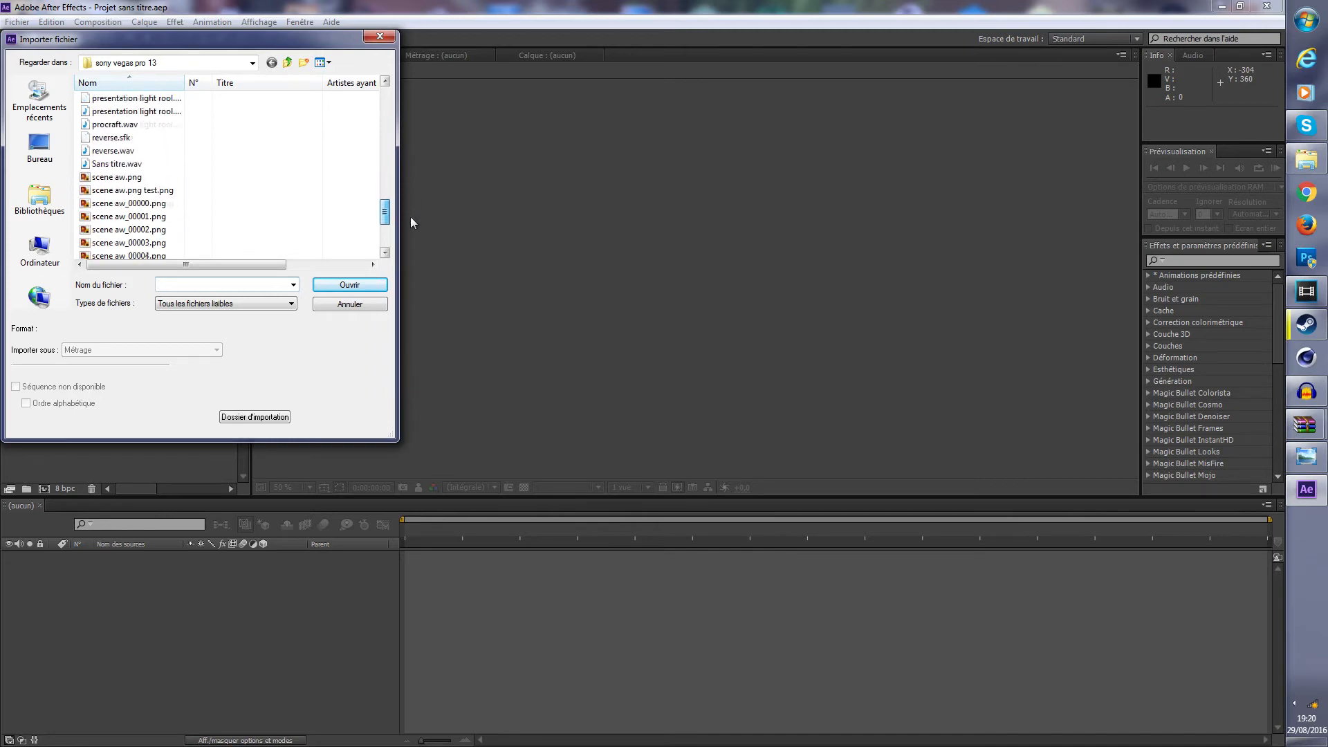
click(141, 165)
click(339, 284)
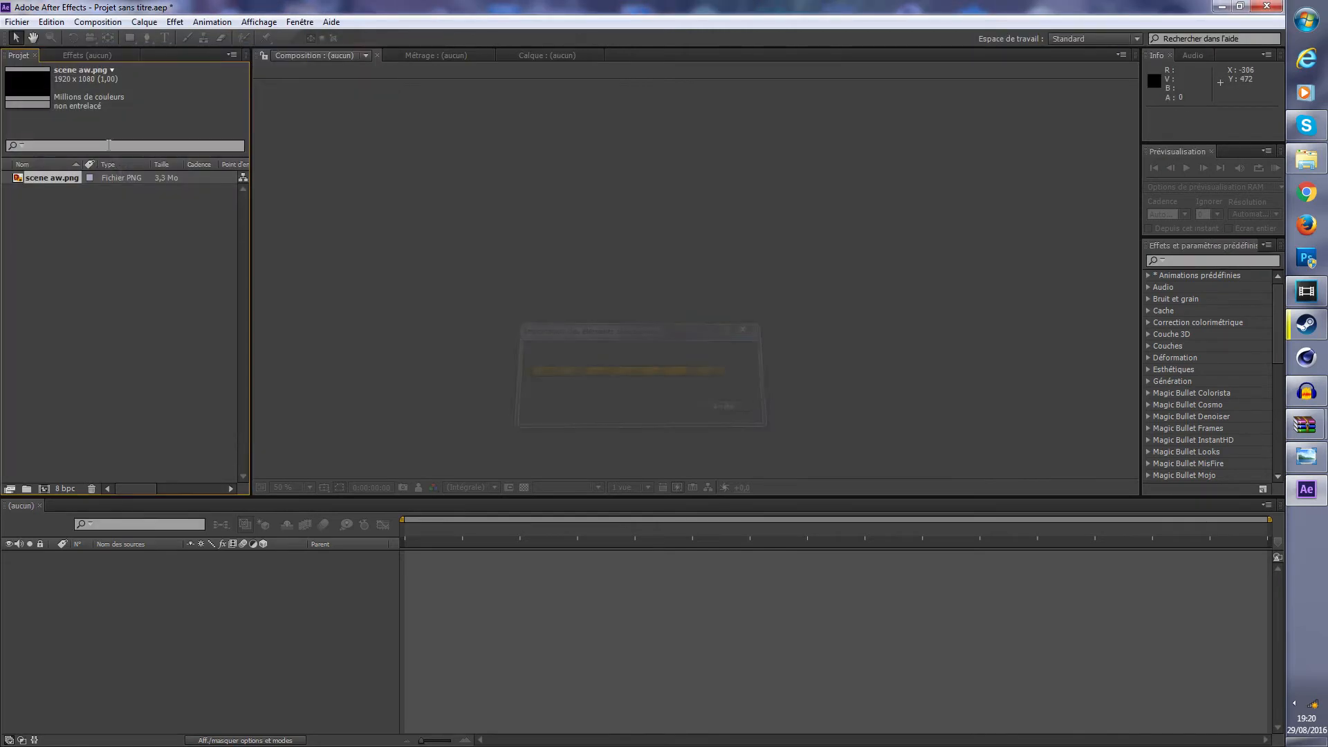
drag(72, 449, 104, 612)
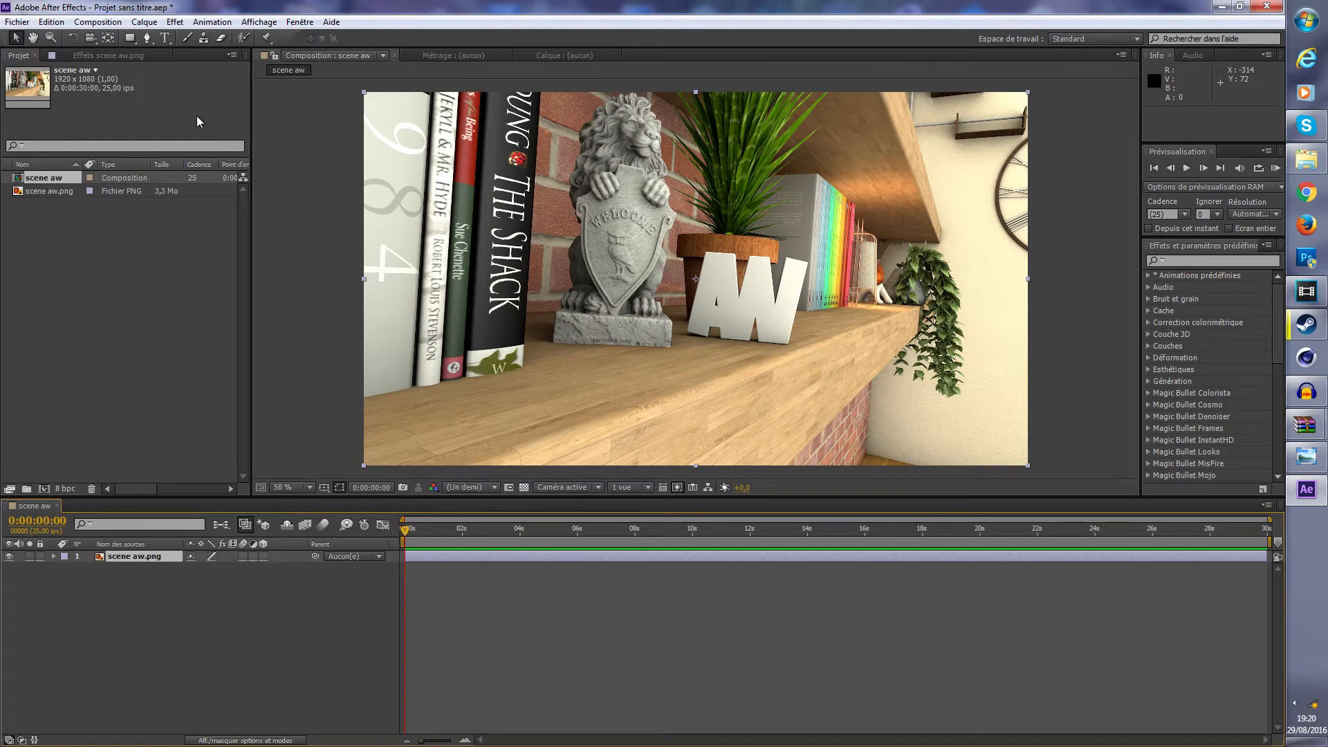
- Apply the Magic Bullet Looks effect to the scene aw.png layer and open its look editor
click(176, 22)
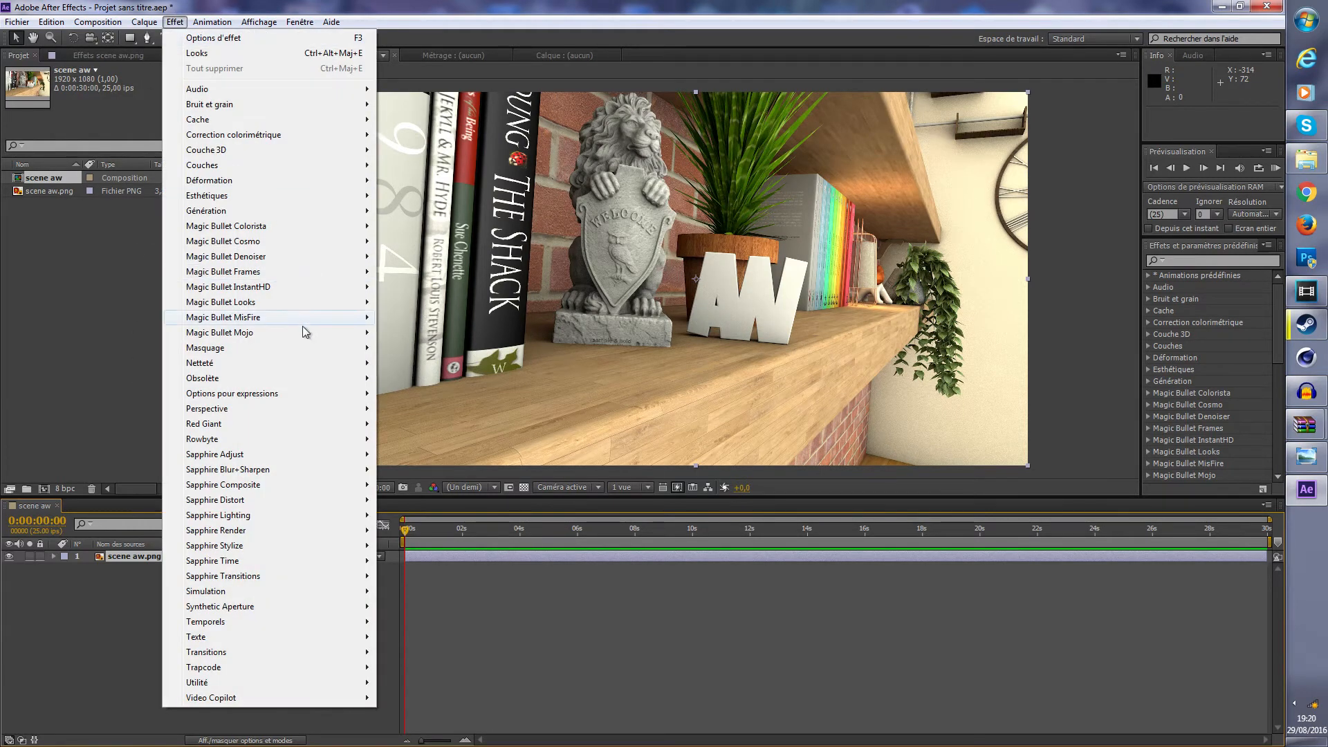
mouse_move(309, 296)
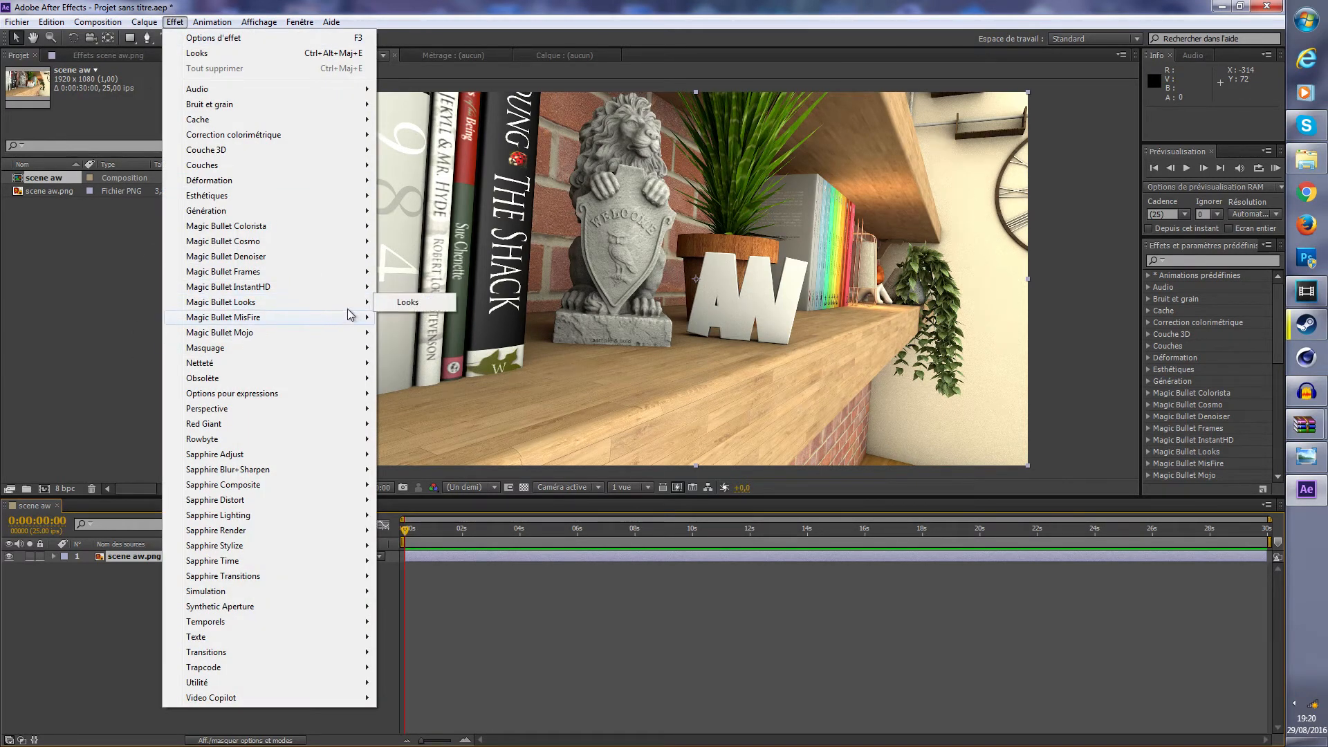
click(402, 302)
click(51, 123)
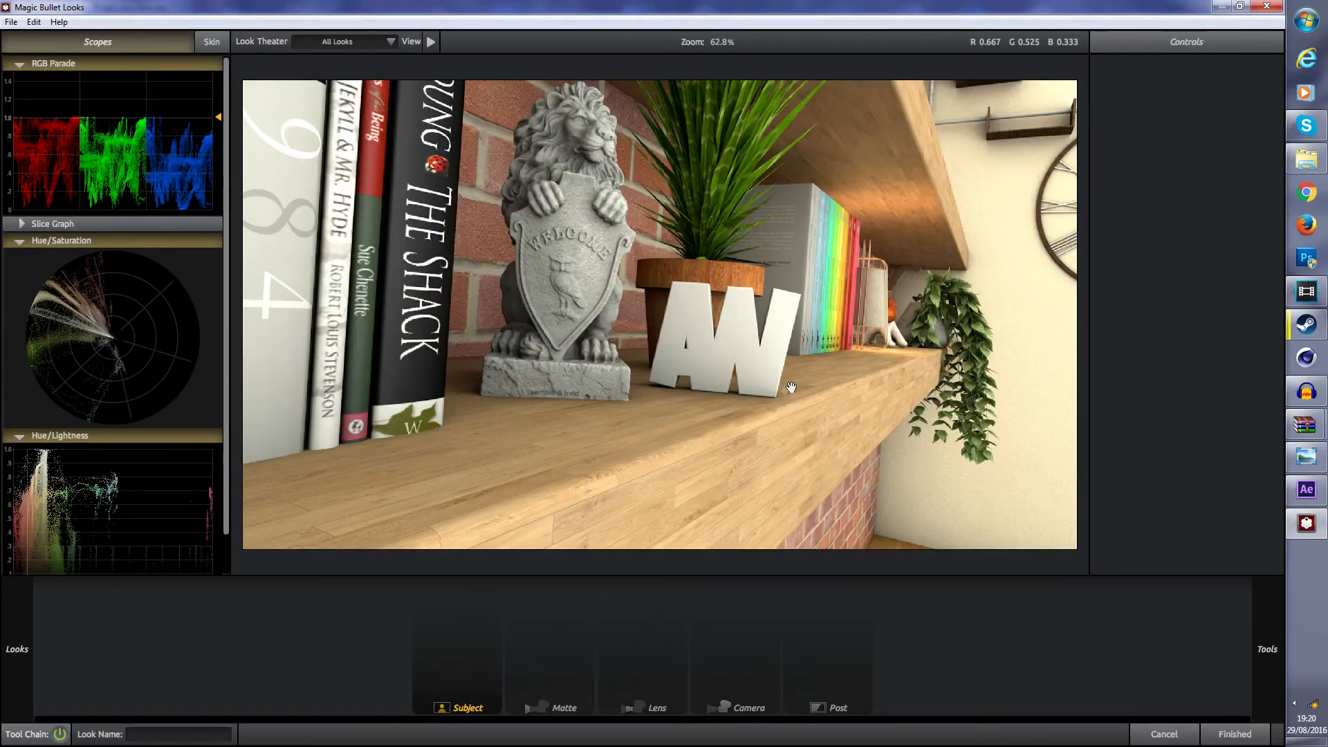
- Compare several Basic and Cinematic presets, including Warm and Fuzzy, and apply the Warm look to the image
mouse_move(7, 633)
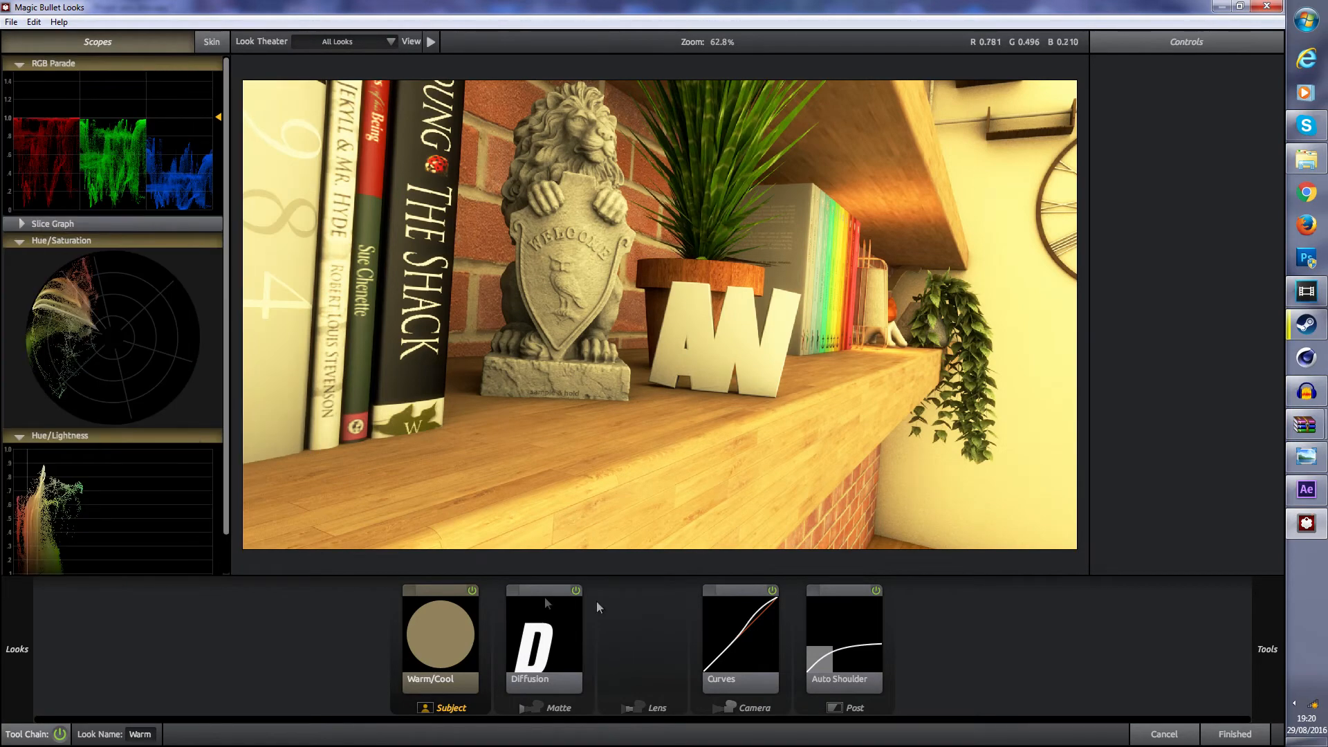
mouse_move(14, 666)
click(164, 458)
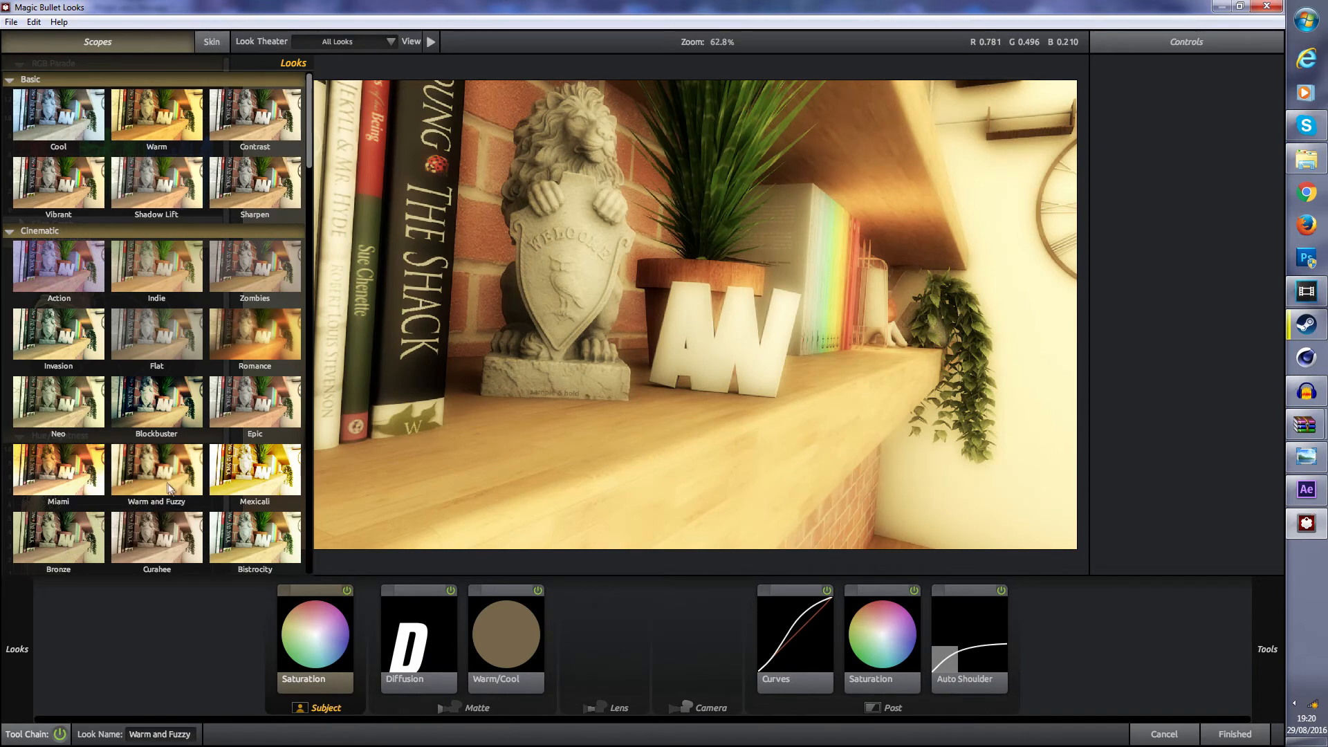
click(157, 365)
click(166, 415)
click(157, 474)
click(50, 194)
click(166, 149)
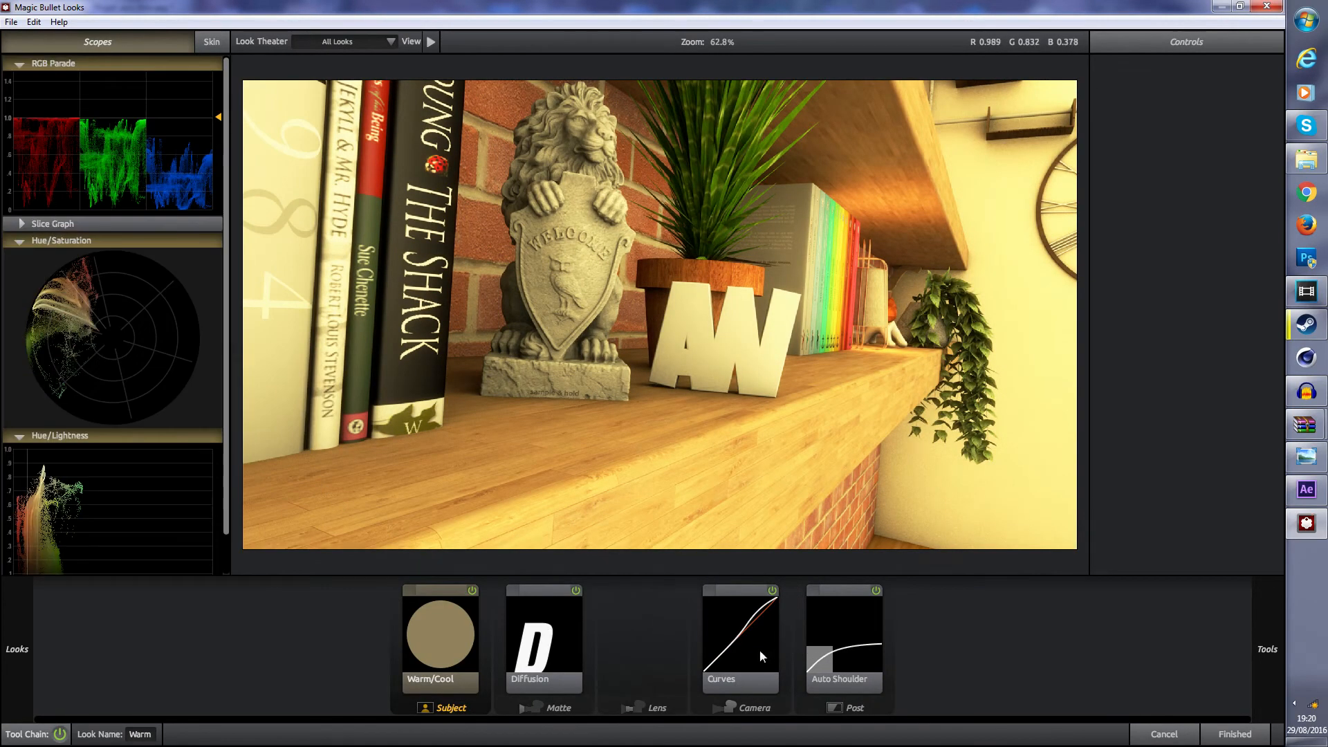
- Add an Edge Softness tool to the look's Lens stage and adjust its spread to about 0.339
mouse_move(1268, 640)
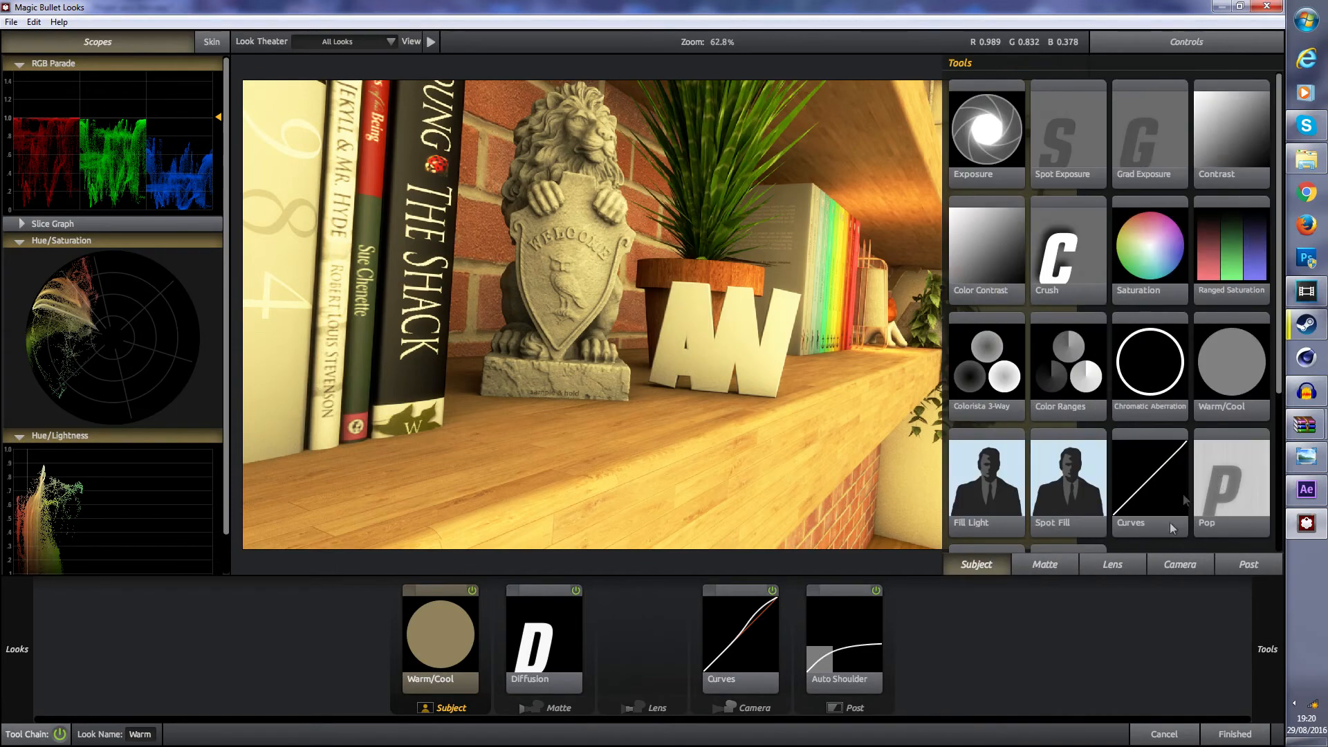
click(1110, 559)
drag(1232, 242, 643, 633)
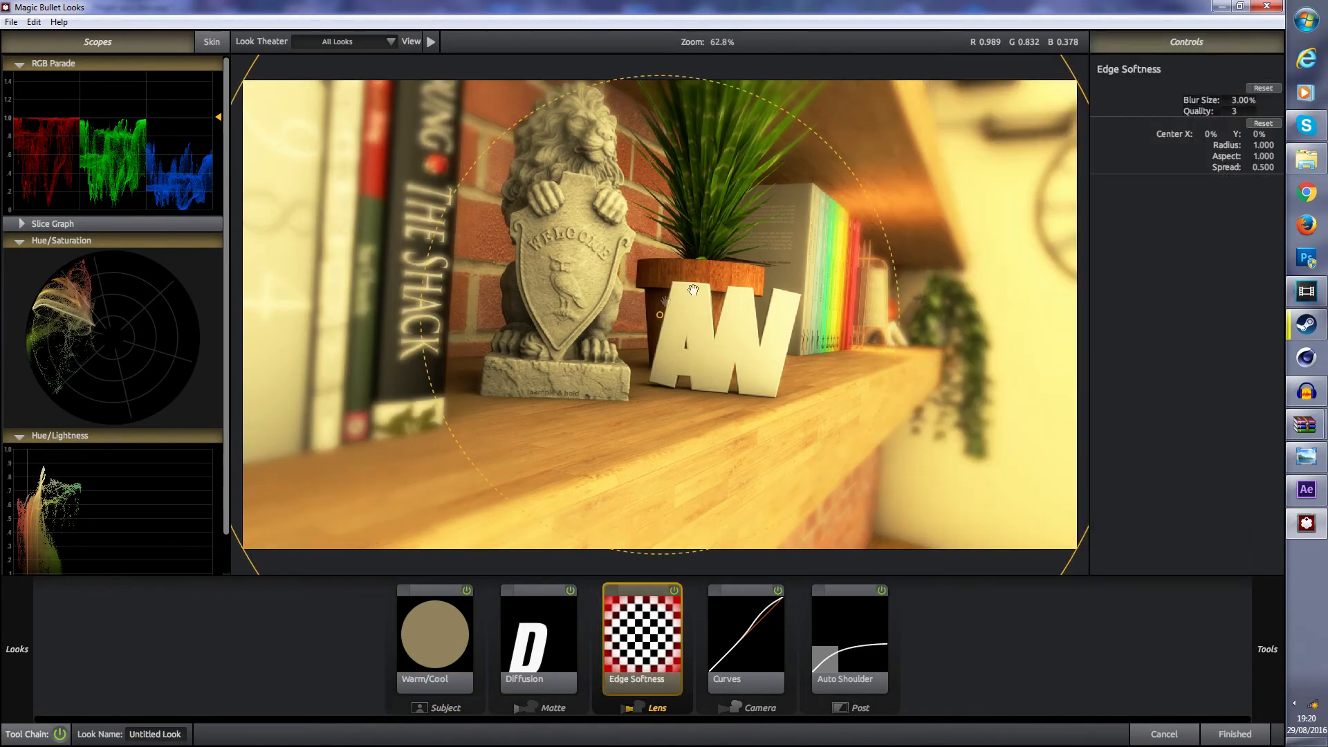
drag(902, 324, 952, 345)
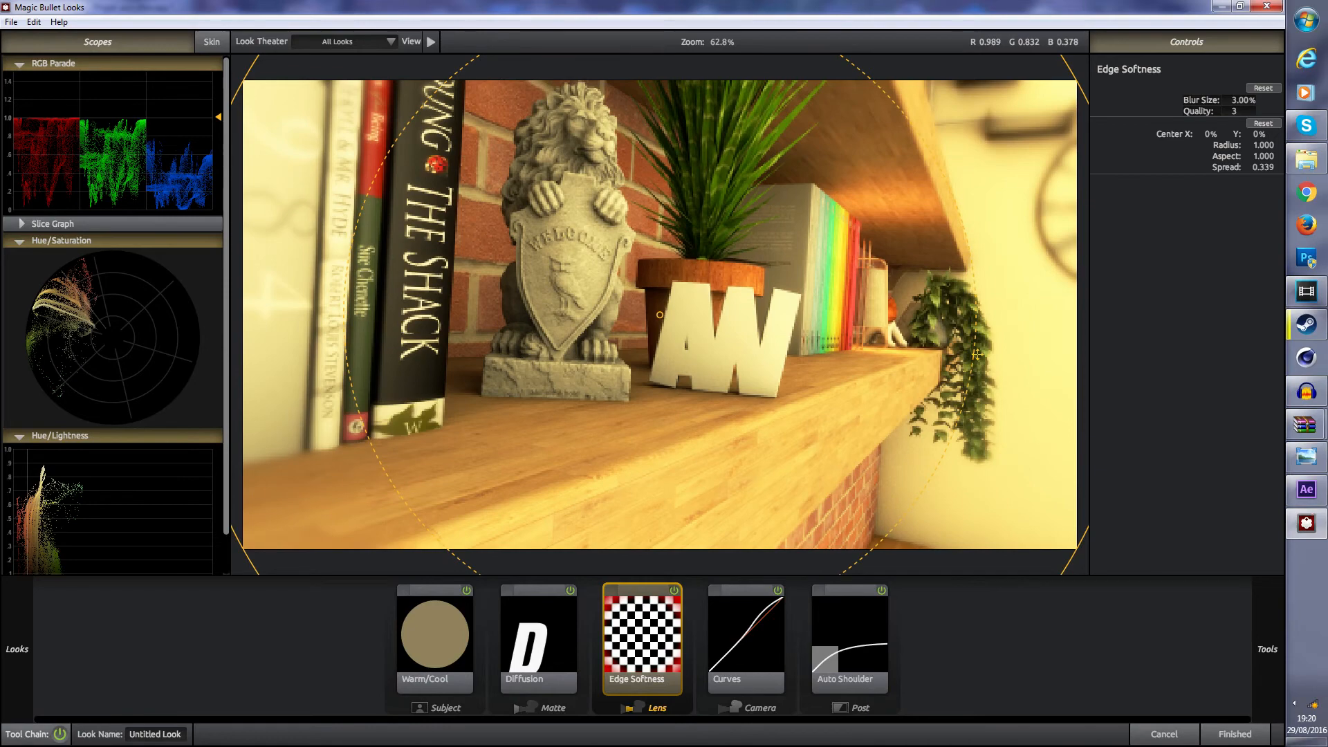
drag(957, 348, 982, 340)
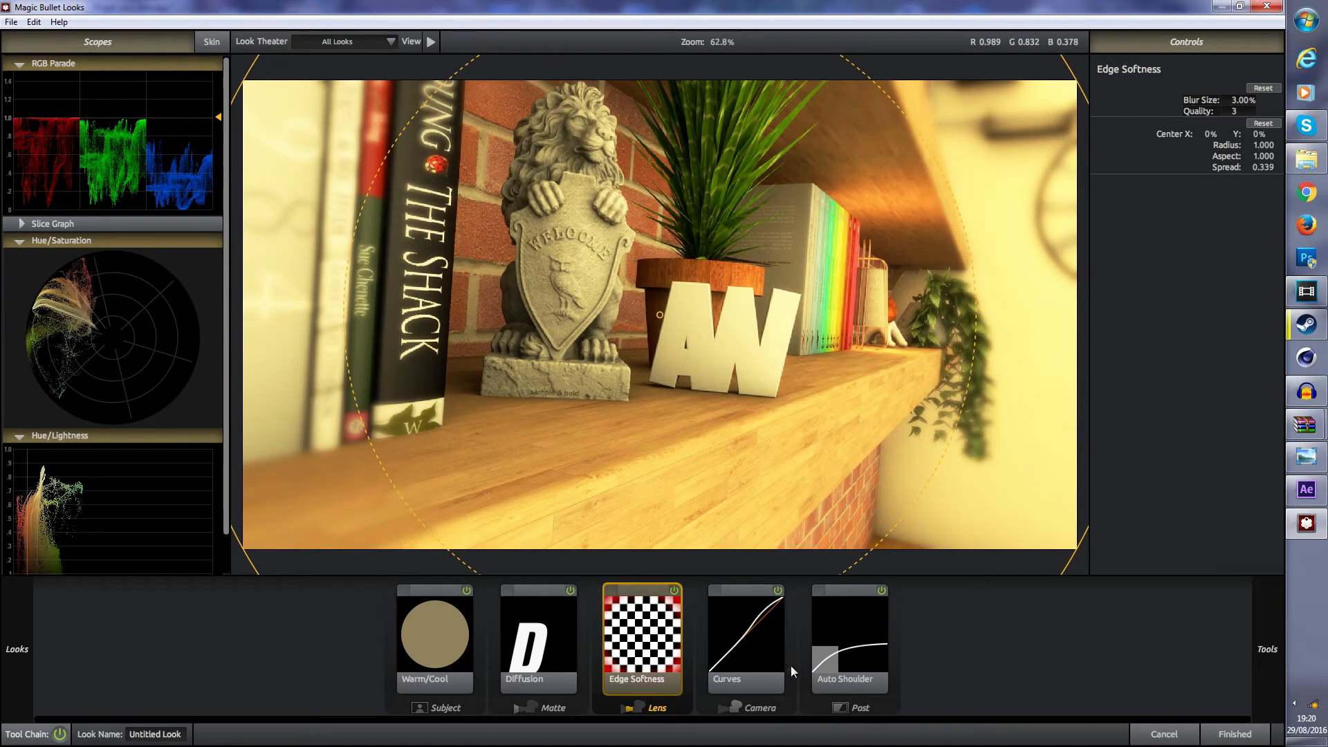
- Add a Lens Distortion tool to the look's Lens stage and adjust the distortion to about +11.1%
mouse_move(1283, 629)
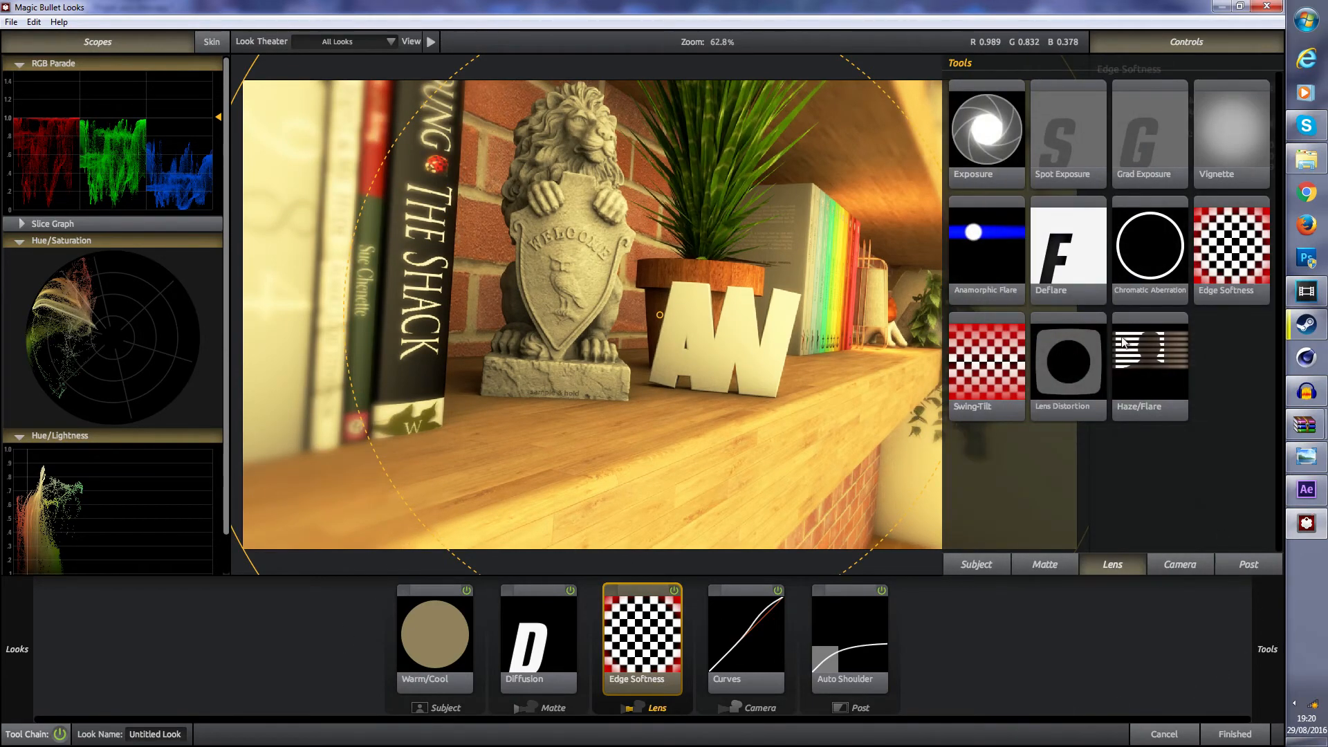
click(1046, 561)
scroll(1162, 443, down, 2)
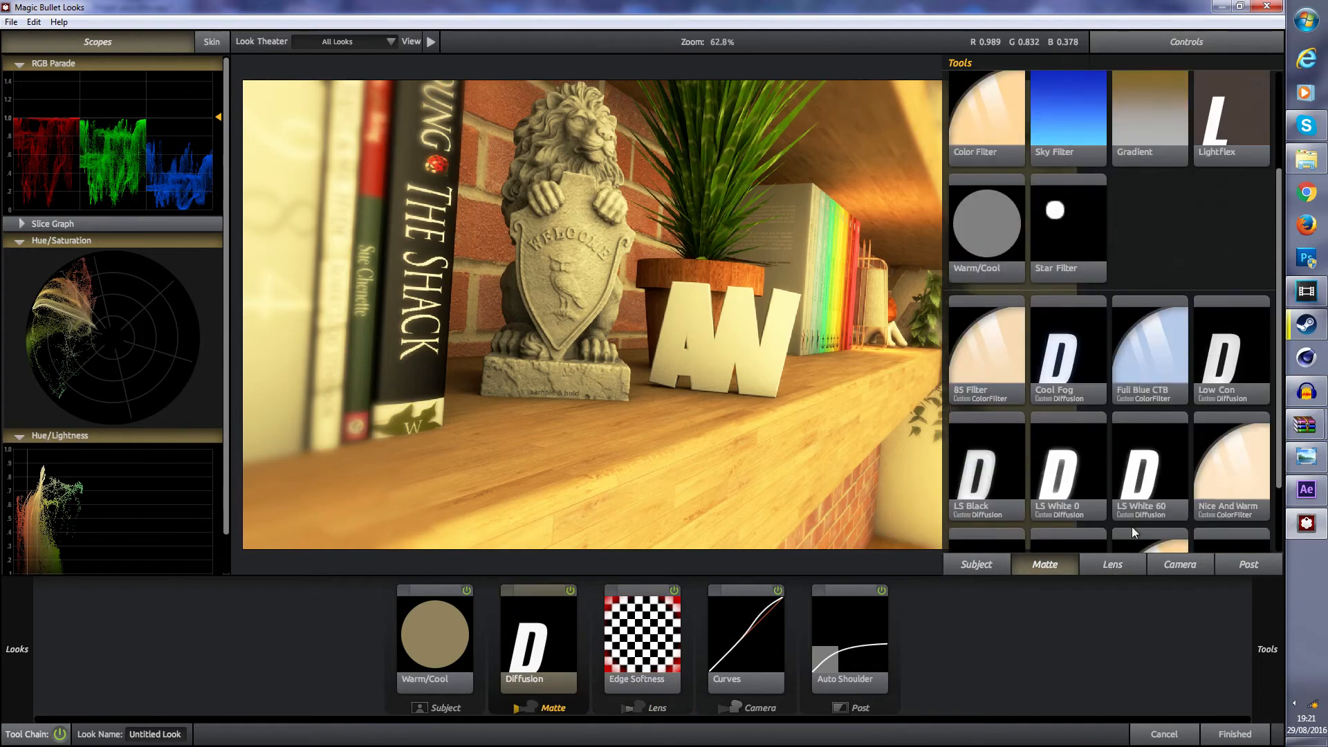
click(1132, 560)
click(1154, 555)
click(1120, 562)
drag(1064, 380, 697, 660)
drag(790, 376, 779, 370)
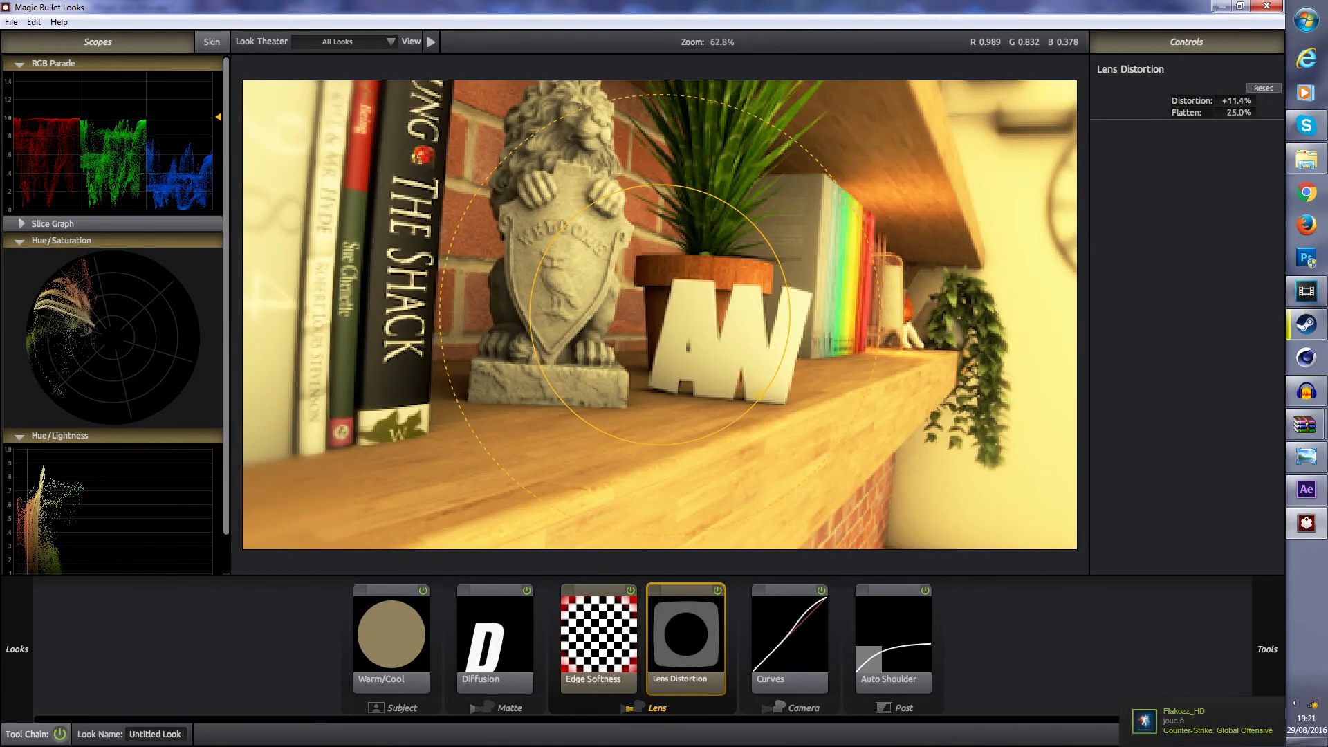
drag(762, 402, 761, 401)
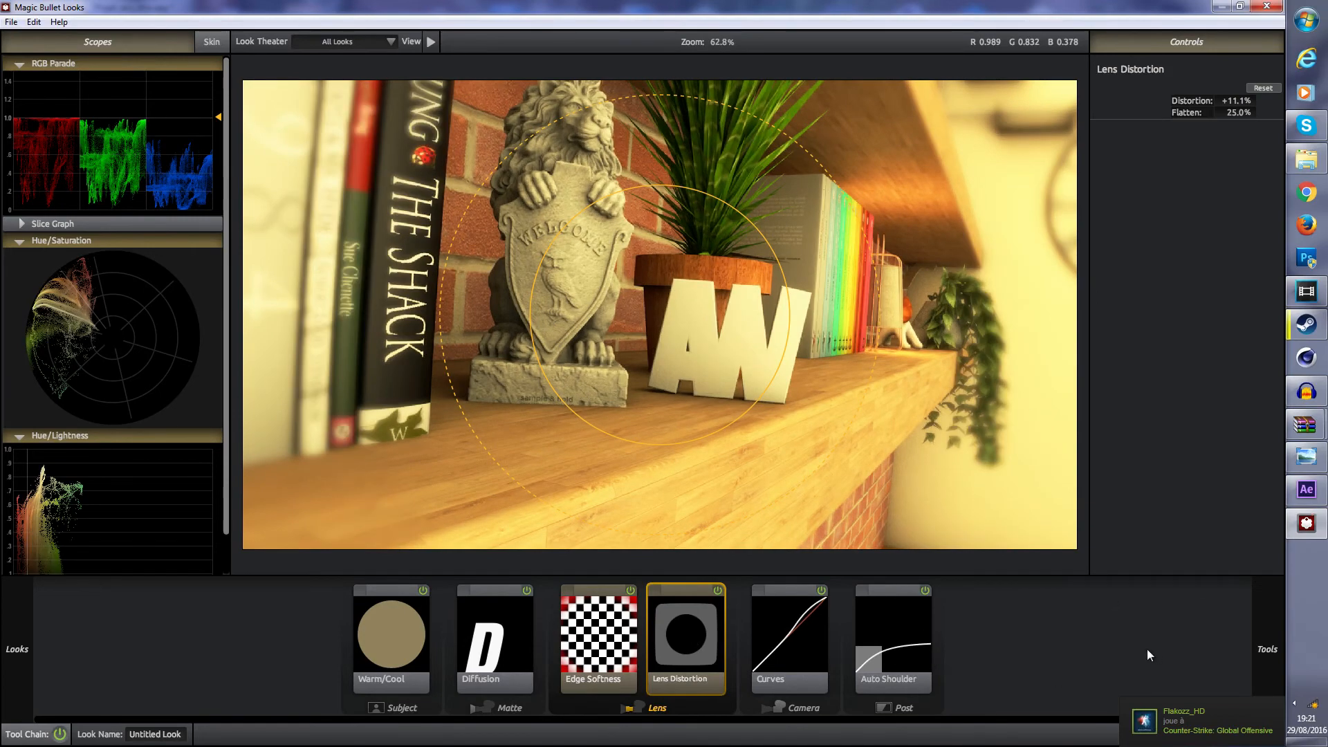
- Check the available Subject tools and accept the finished look for the composition
mouse_move(1275, 658)
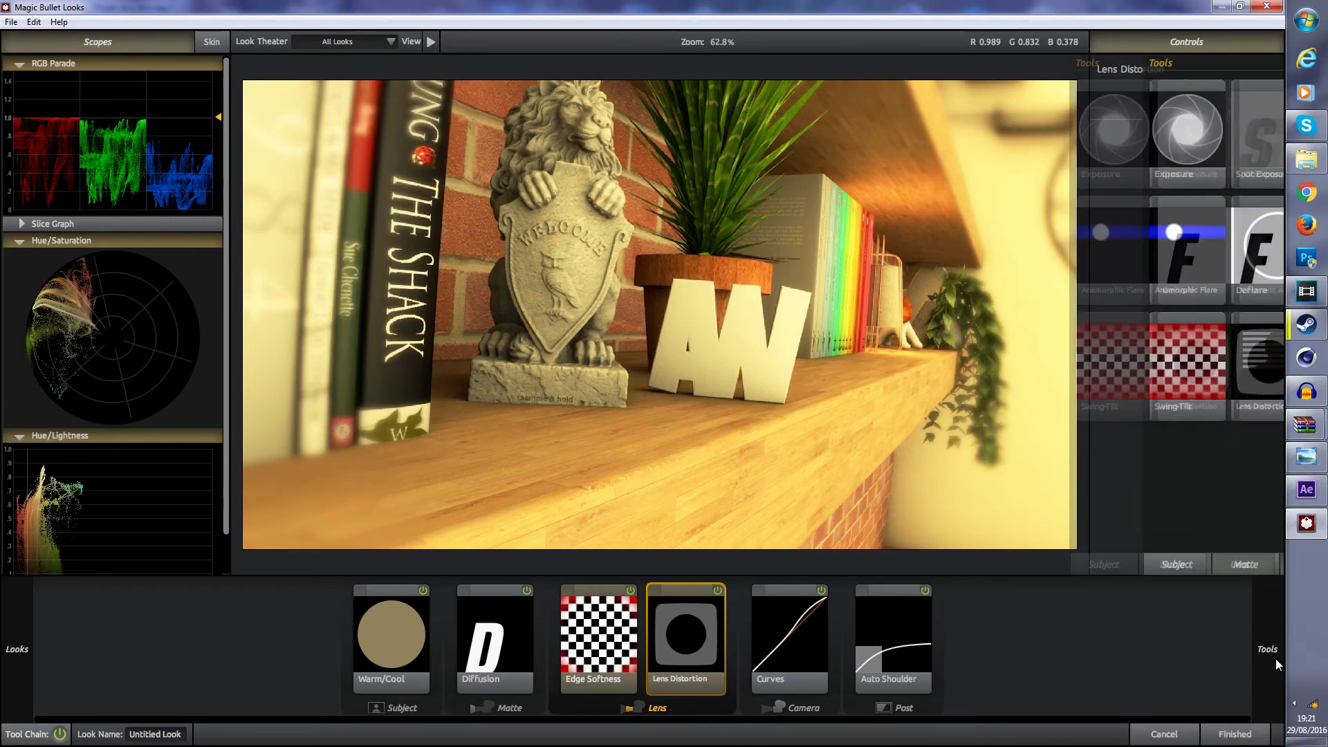
click(980, 564)
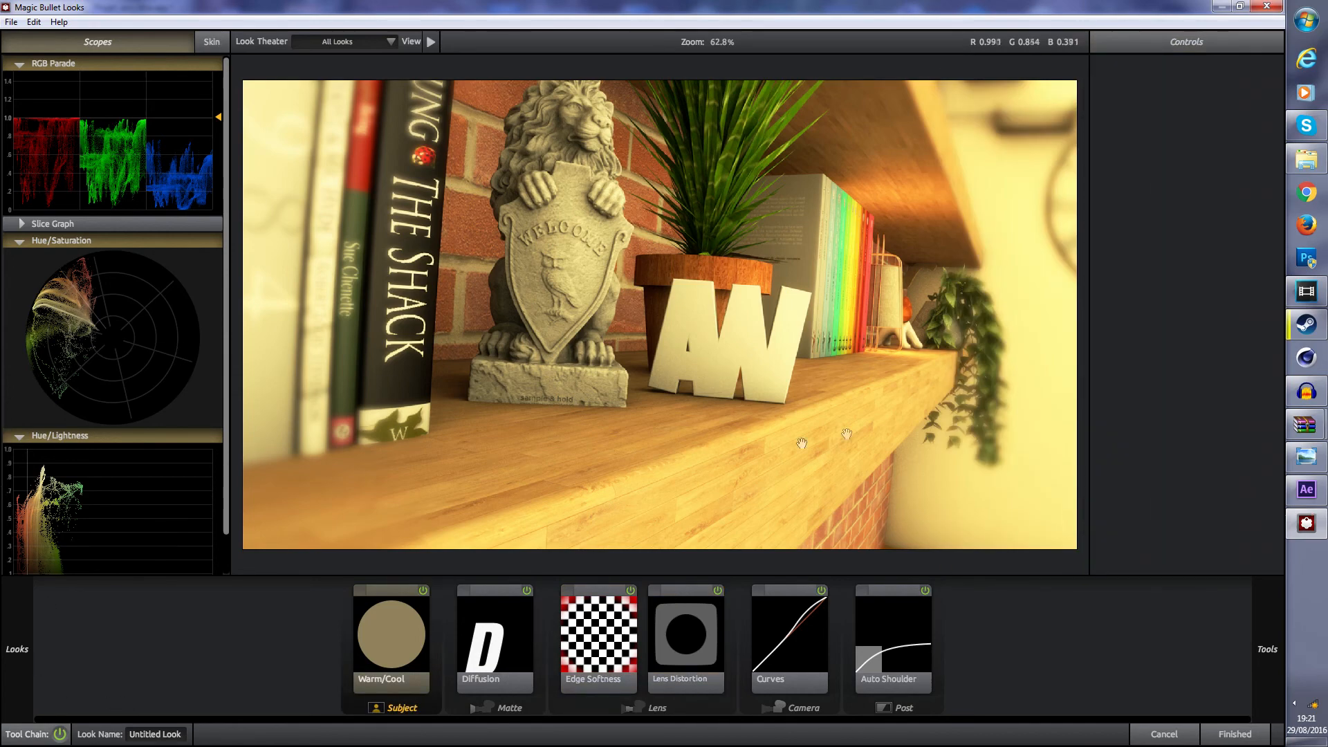
click(1226, 734)
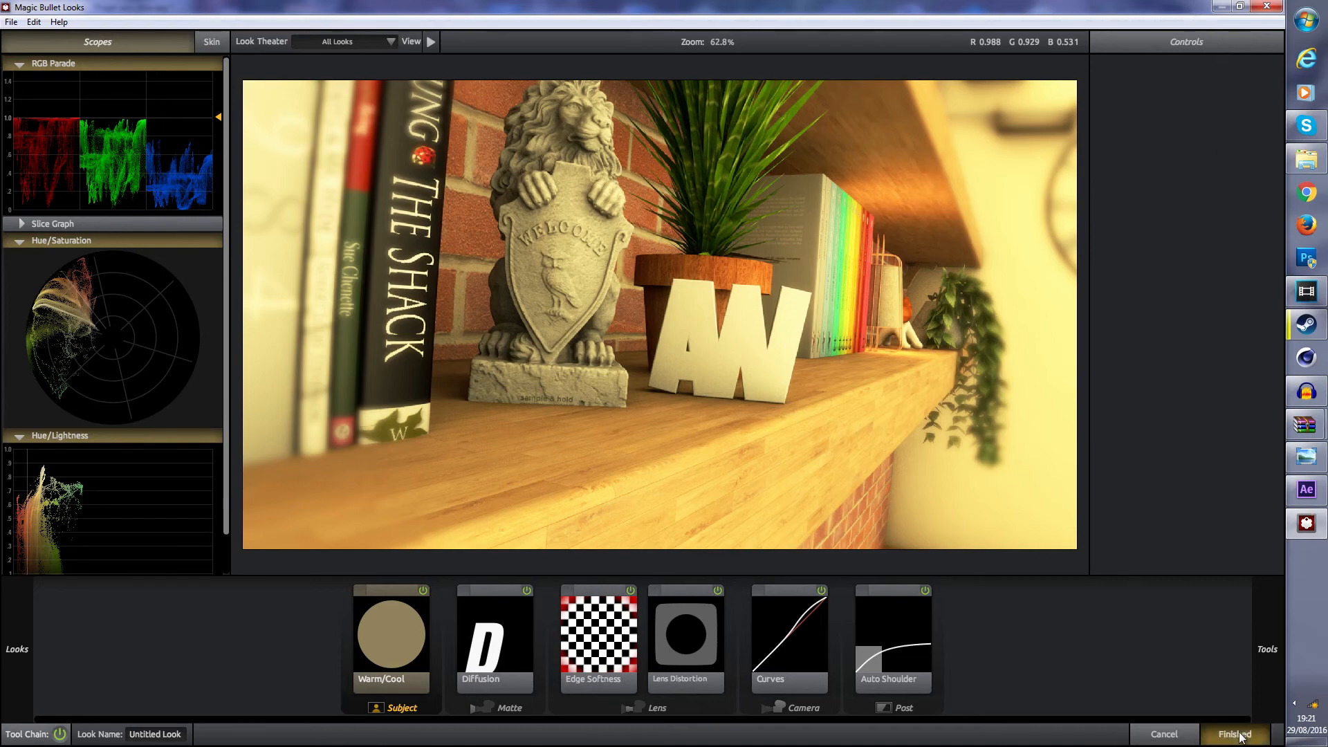